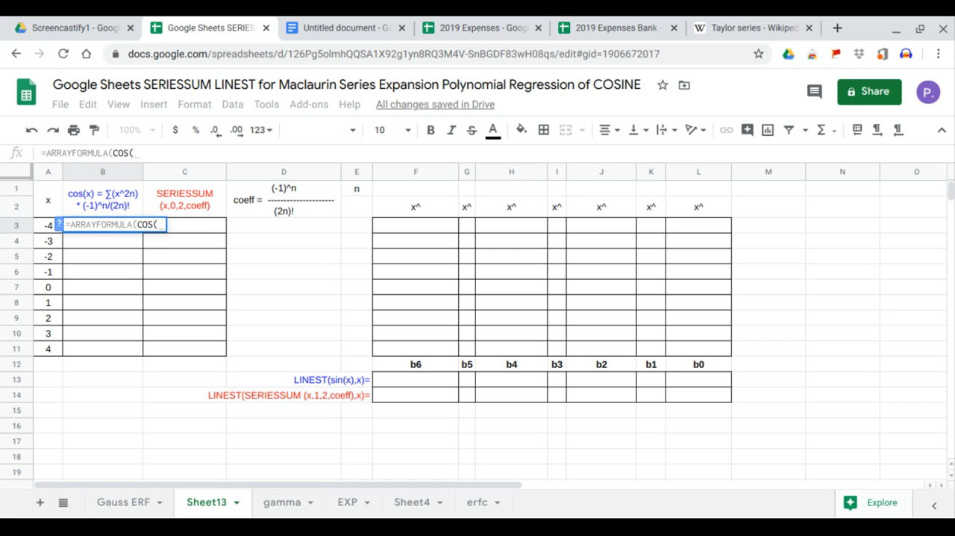
Complete the array formula in B3 with the cosine of A3:A11, and insert a scatter chart of A1:B11.
left_click_drag(44, 224, 47, 347)
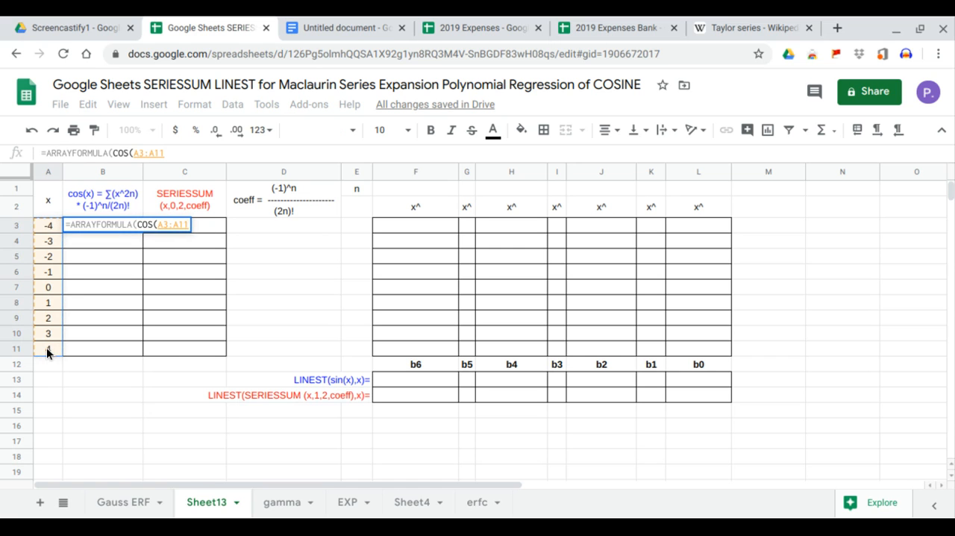
key("Return")
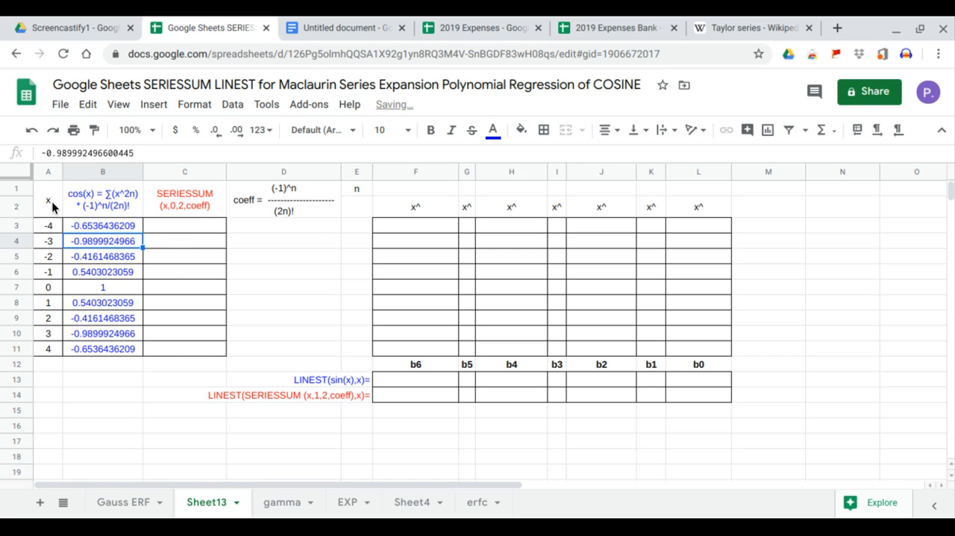
left_click_drag(51, 201, 105, 347)
left_click(154, 104)
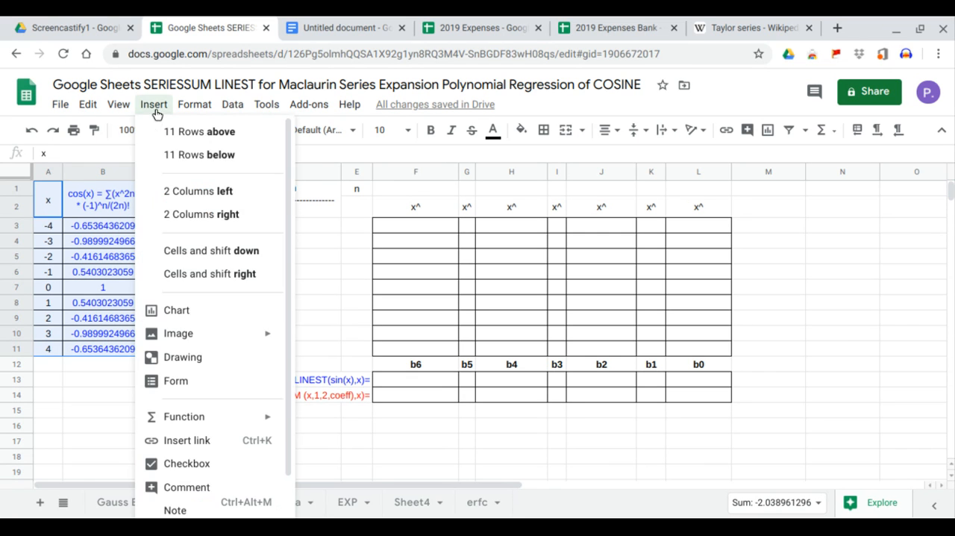
key("Escape")
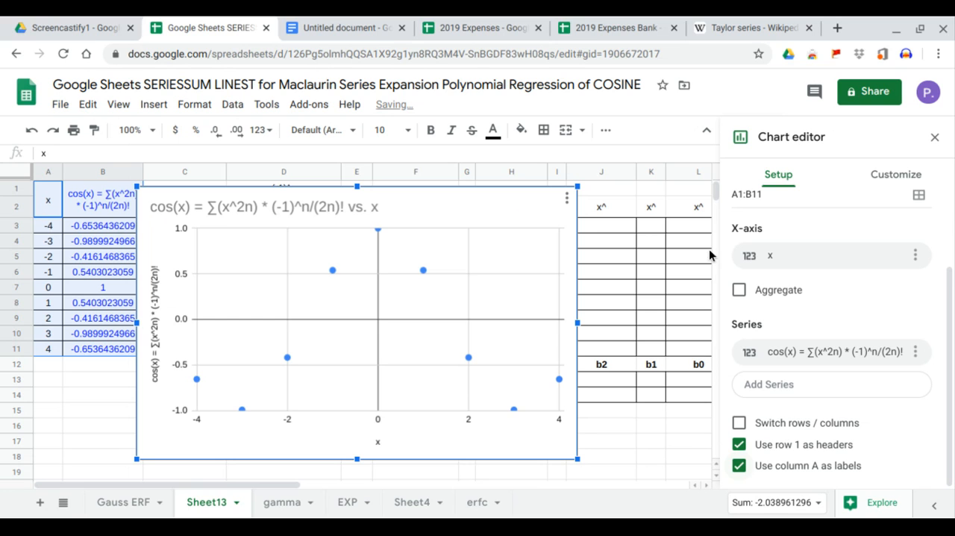
Add a trendline to the cosine series in the chart's customization settings.
left_click(874, 183)
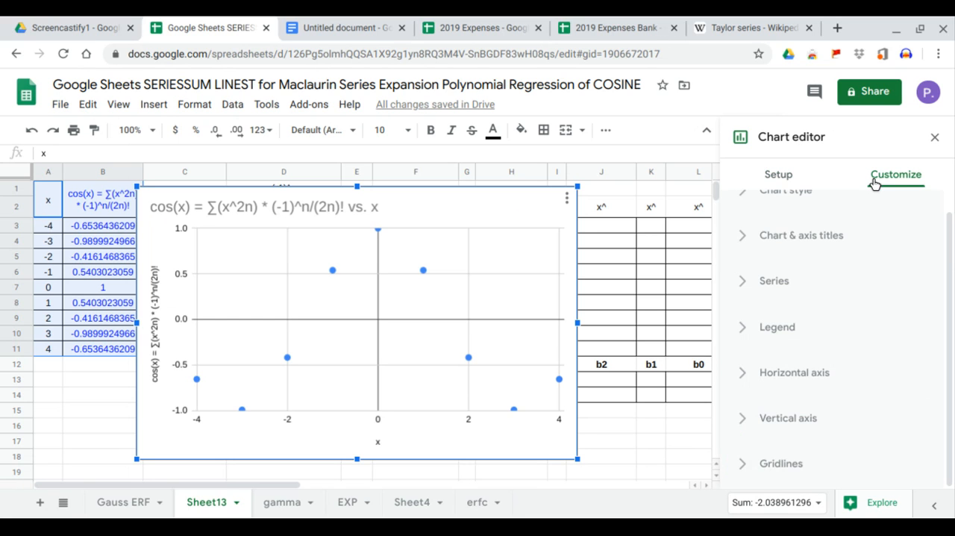
left_click(780, 281)
scroll(800, 360, "down", 3)
scroll(800, 363, "down", 2)
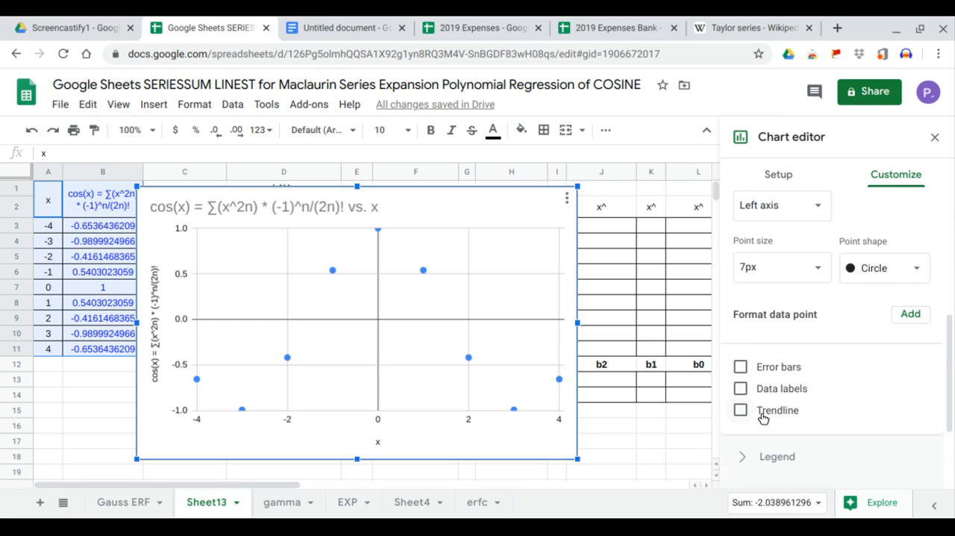
left_click(742, 409)
scroll(778, 403, "down", 2)
scroll(778, 403, "down", 1)
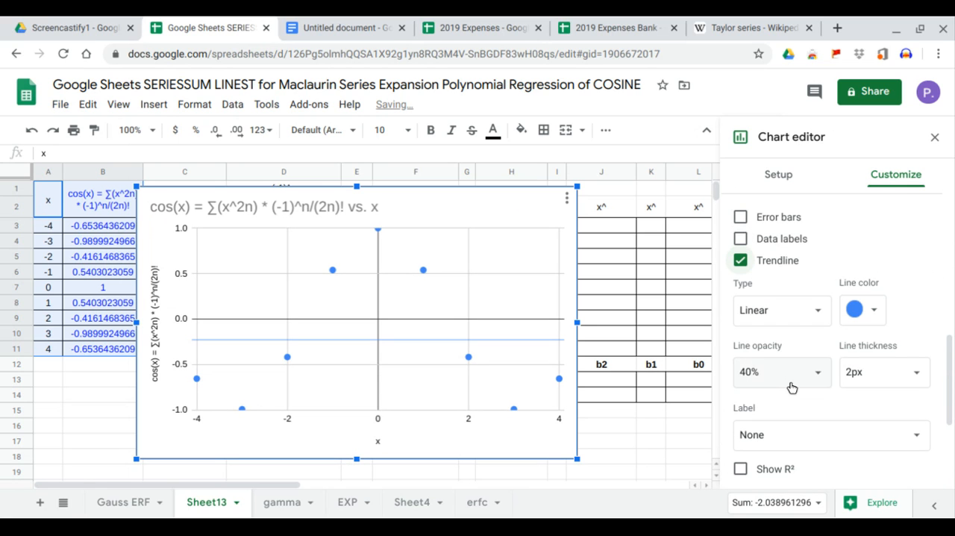
Make the trendline polynomial, display its R² value and use its equation as the label.
left_click(810, 320)
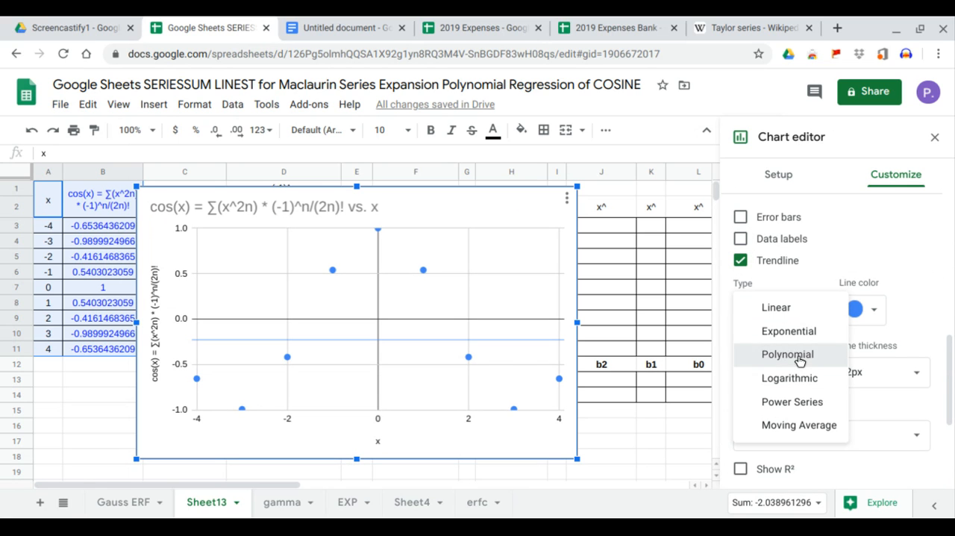
left_click(804, 354)
scroll(800, 431, "down", 2)
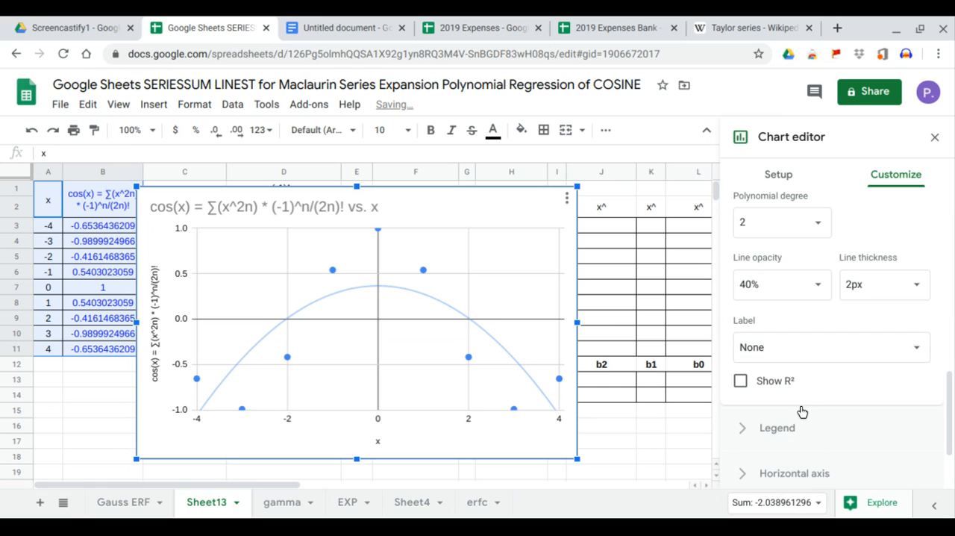
left_click(809, 384)
left_click(823, 361)
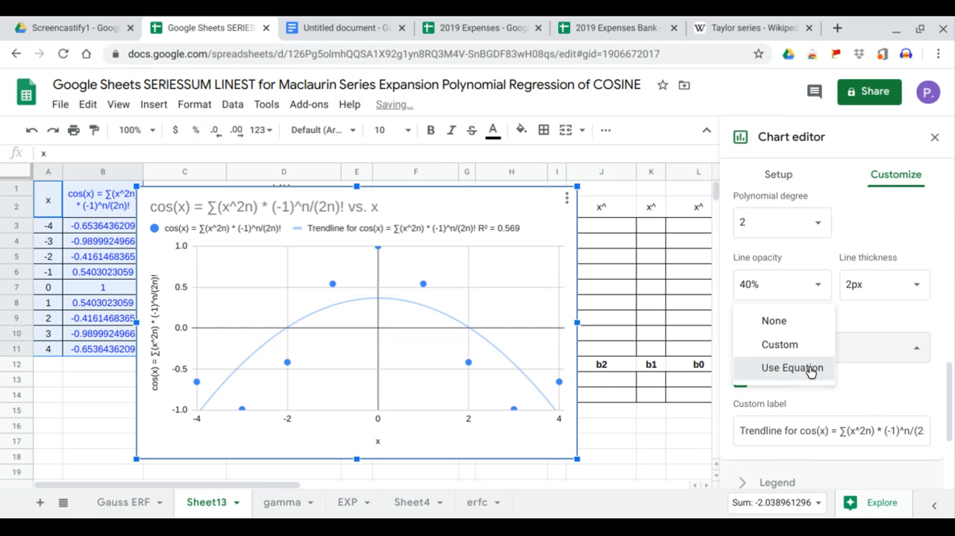
left_click(813, 367)
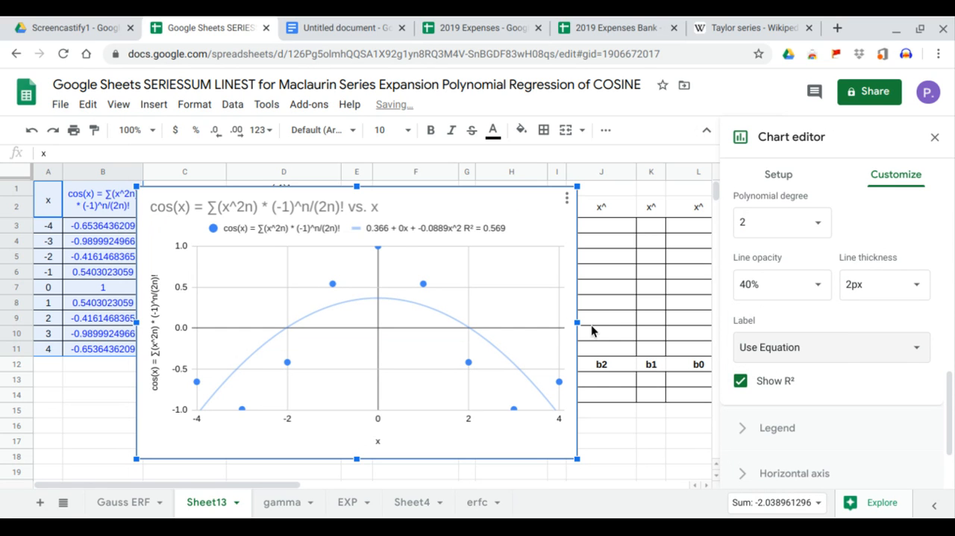
Widen the chart to the right and step the trendline's polynomial degree through 3 and 4 to 6.
left_click_drag(577, 322, 647, 321)
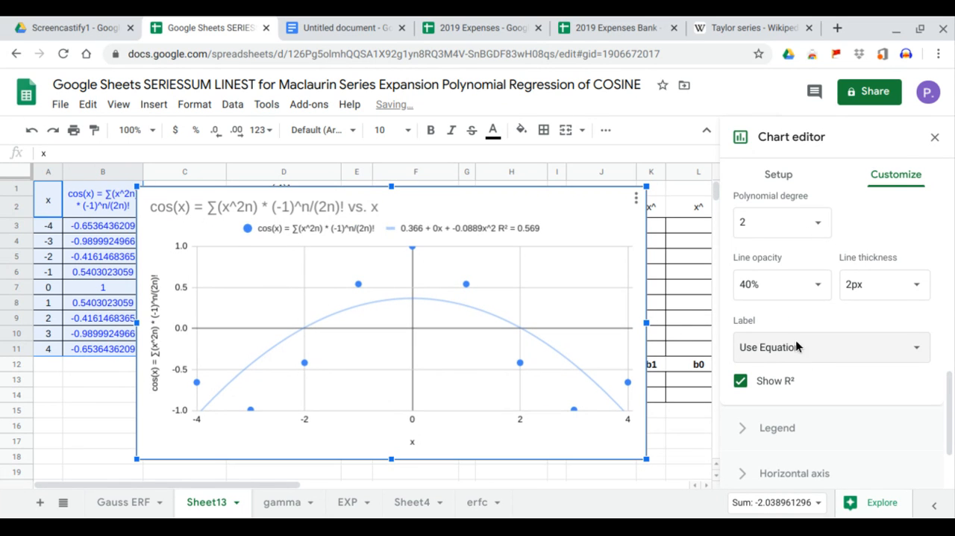
left_click(812, 224)
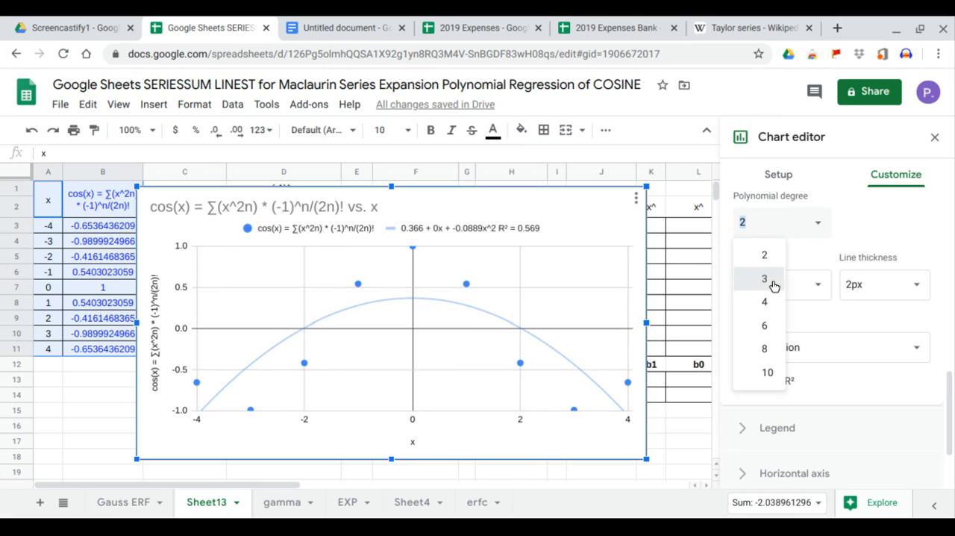
left_click(773, 280)
left_click(816, 227)
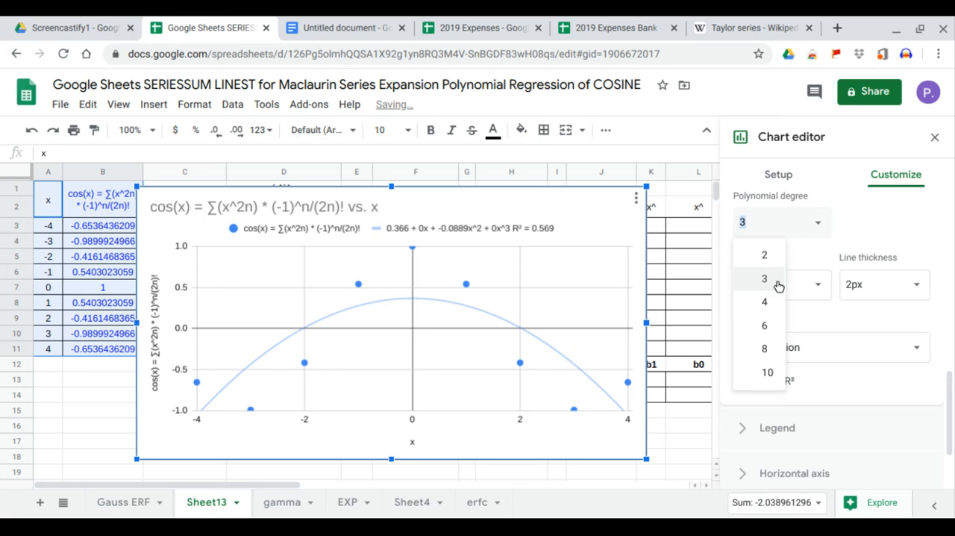
left_click(771, 302)
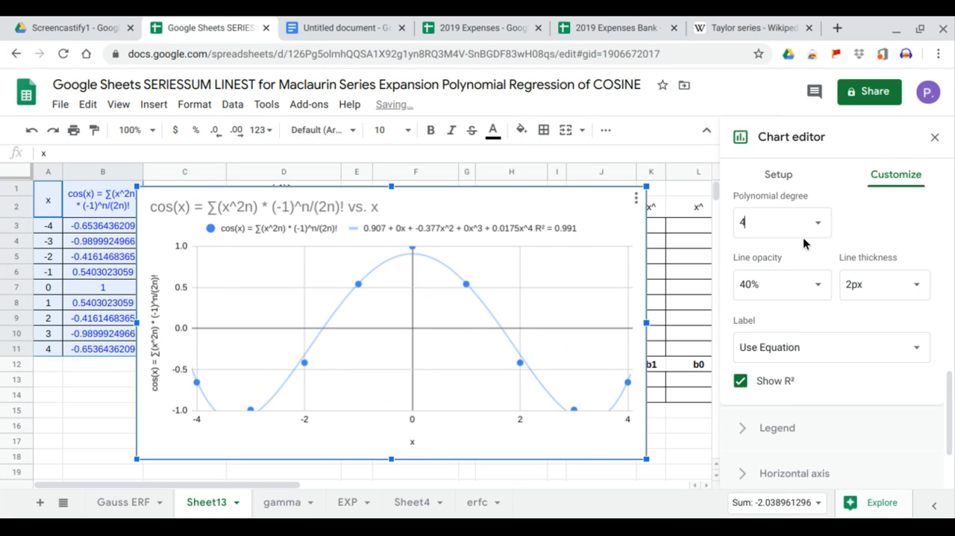
left_click(815, 223)
left_click(776, 325)
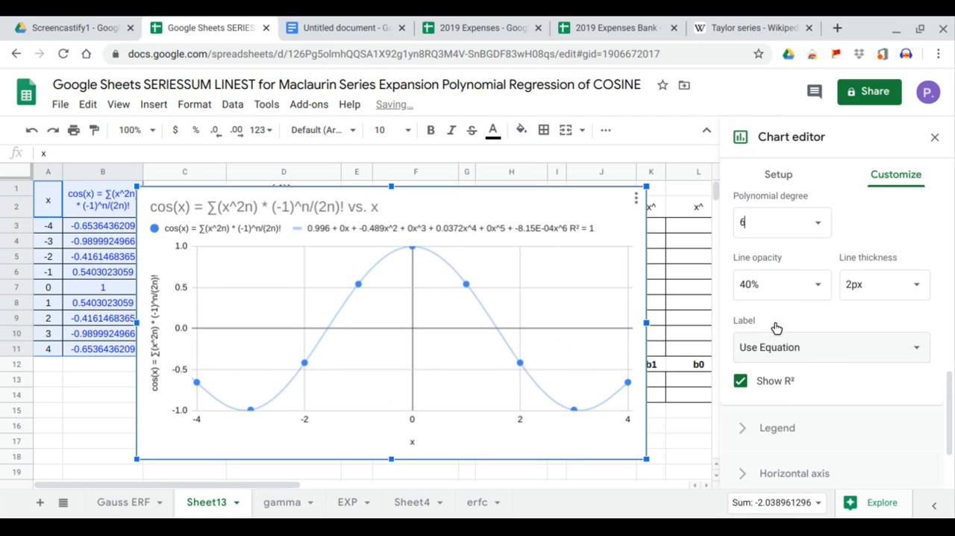
left_click(933, 139)
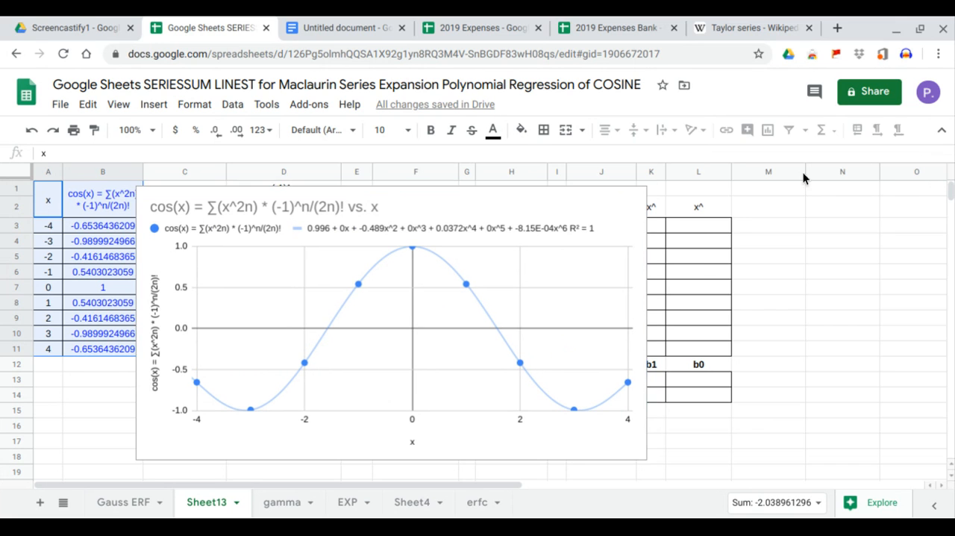
Move the chart to the right so that it starts at column F, clear of columns A to E.
left_click(485, 207)
left_click_drag(484, 207, 694, 214)
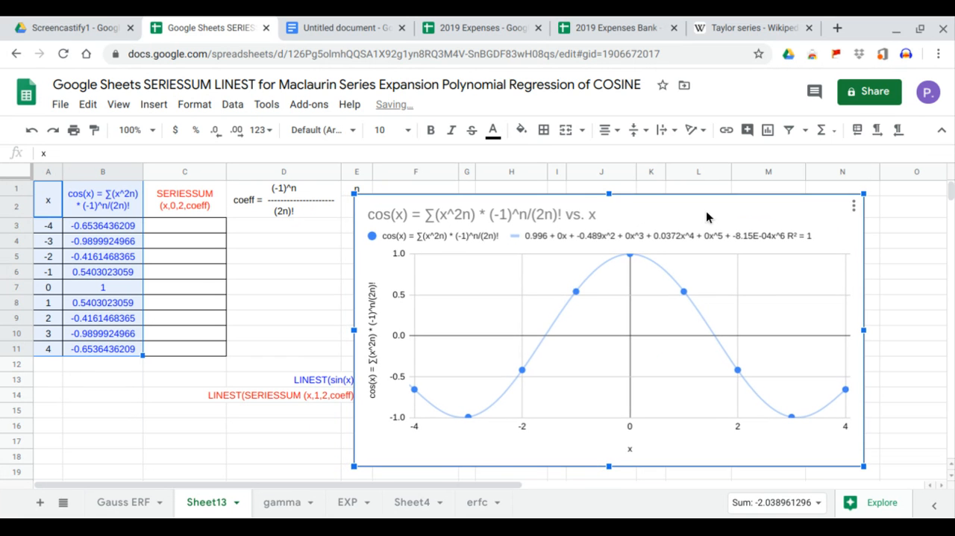
left_click_drag(626, 212, 701, 205)
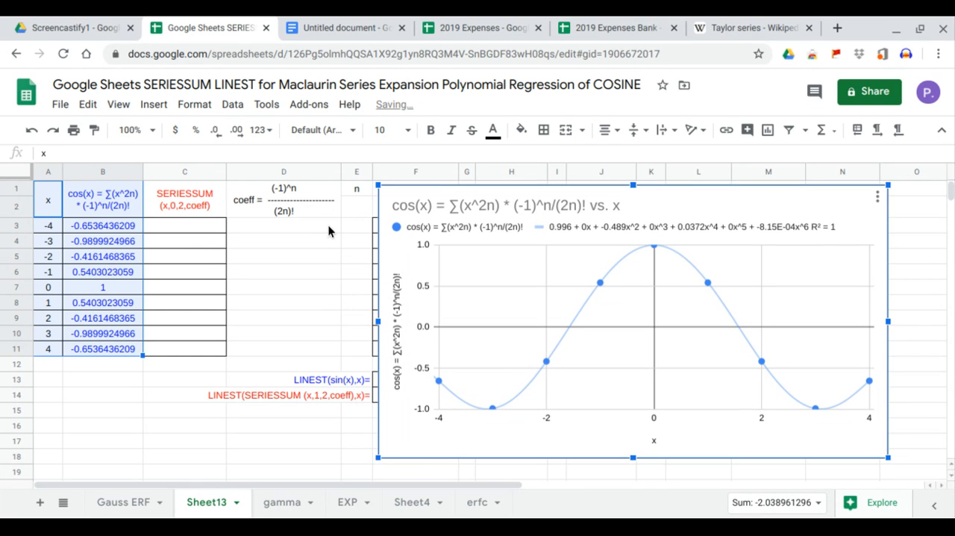
Fill the n column with the sequence 0 to 8 in E3:E11.
left_click(214, 231)
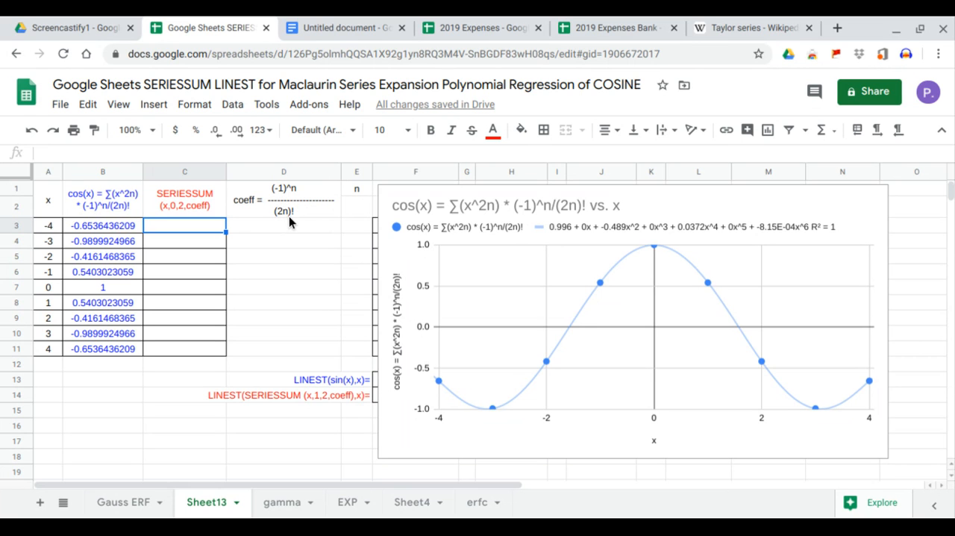
left_click(358, 230)
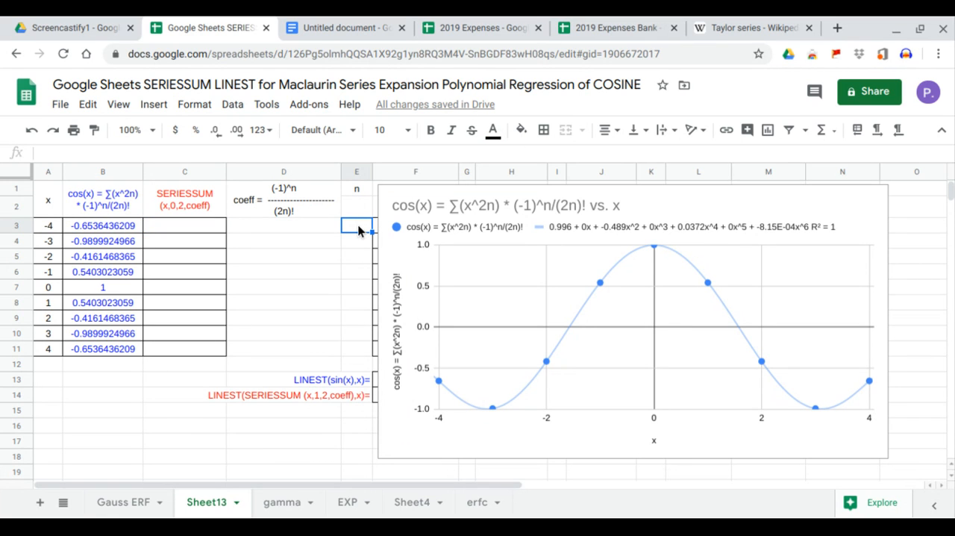
type("0")
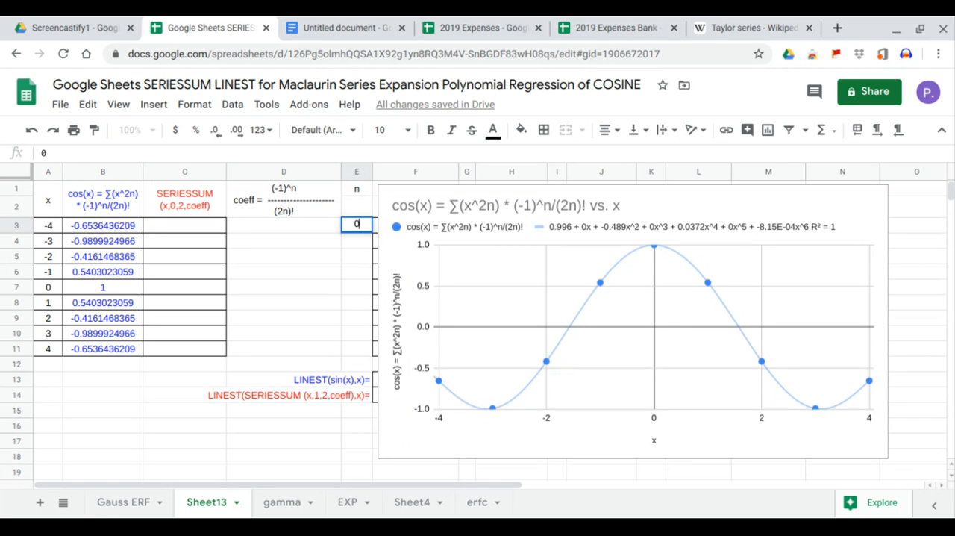
key("Return")
type("1")
key("Return")
type("2")
key("Return")
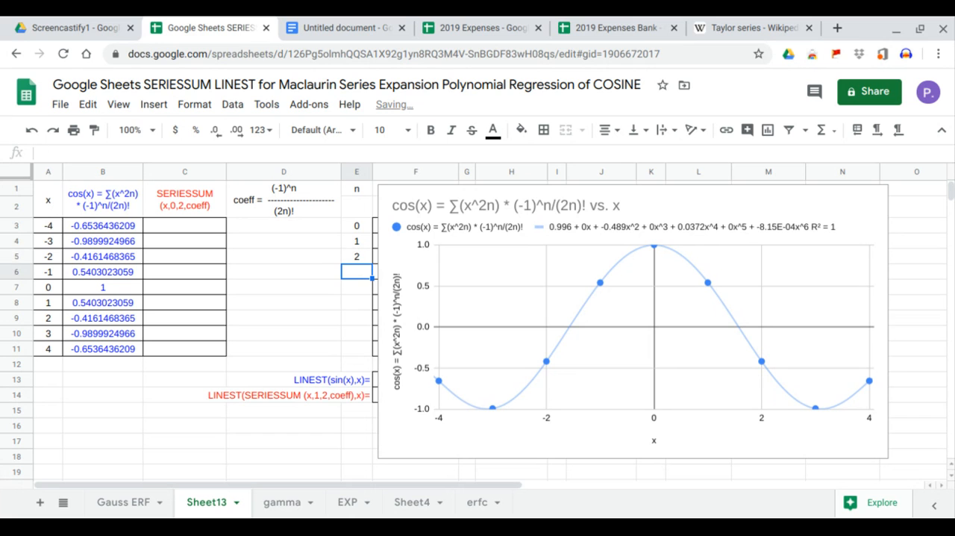
left_click_drag(359, 228, 368, 356)
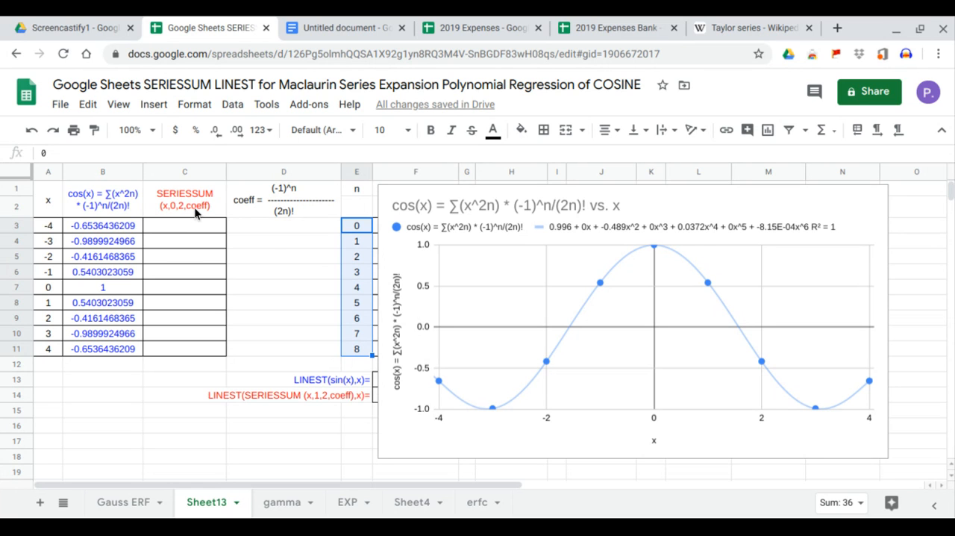
Enter the coefficient numerator in D3 as the array formula =ARRAYFORMULA(-1^E3:E11).
left_click(267, 229)
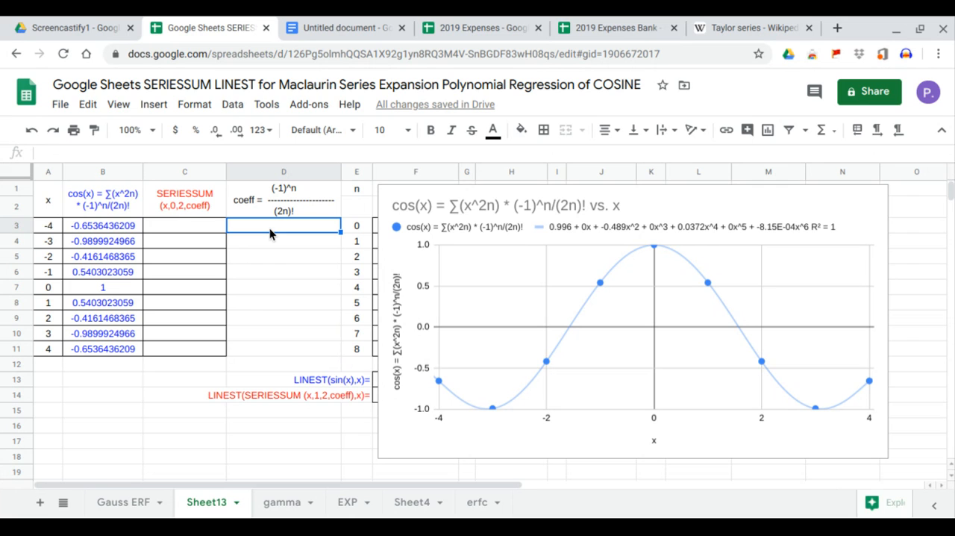
type("=arr")
key("Tab")
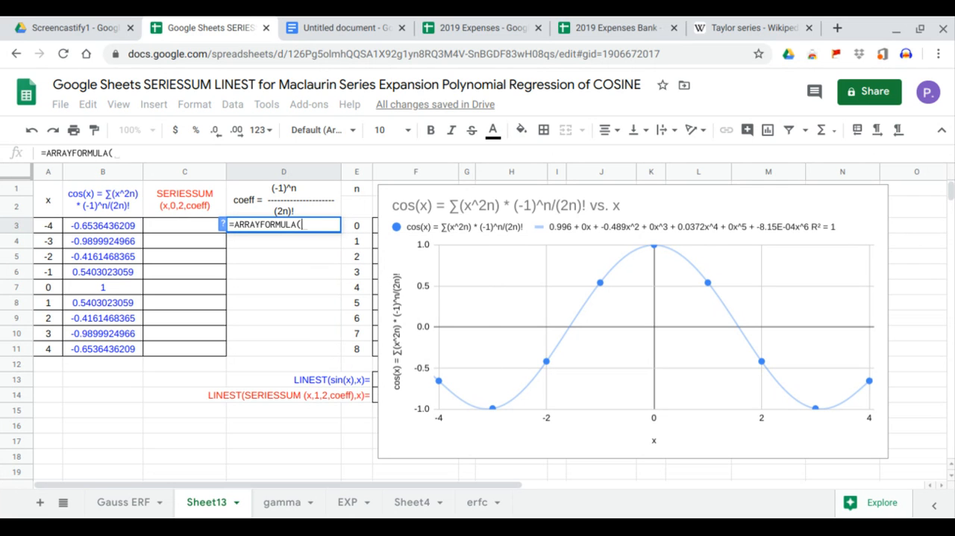
type("-1^")
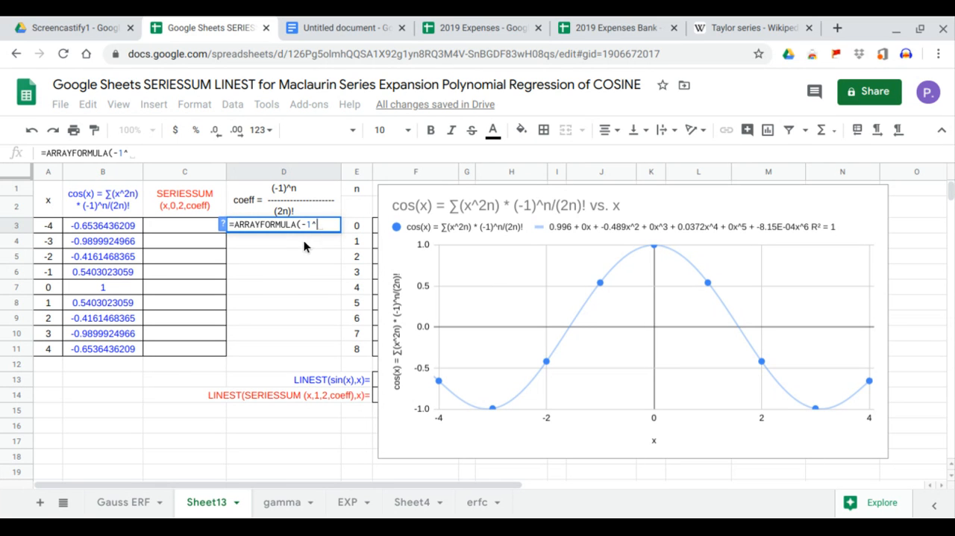
left_click_drag(356, 225, 359, 360)
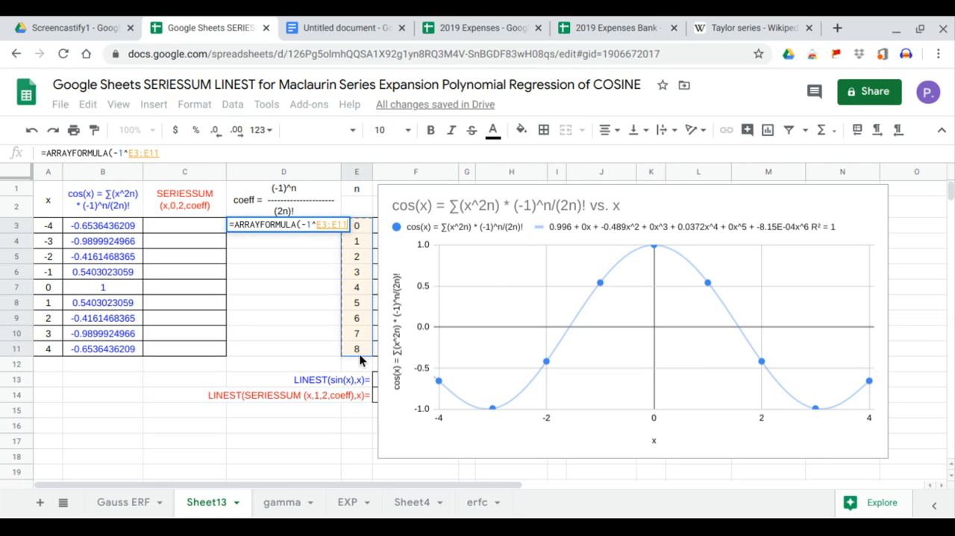
key("Return")
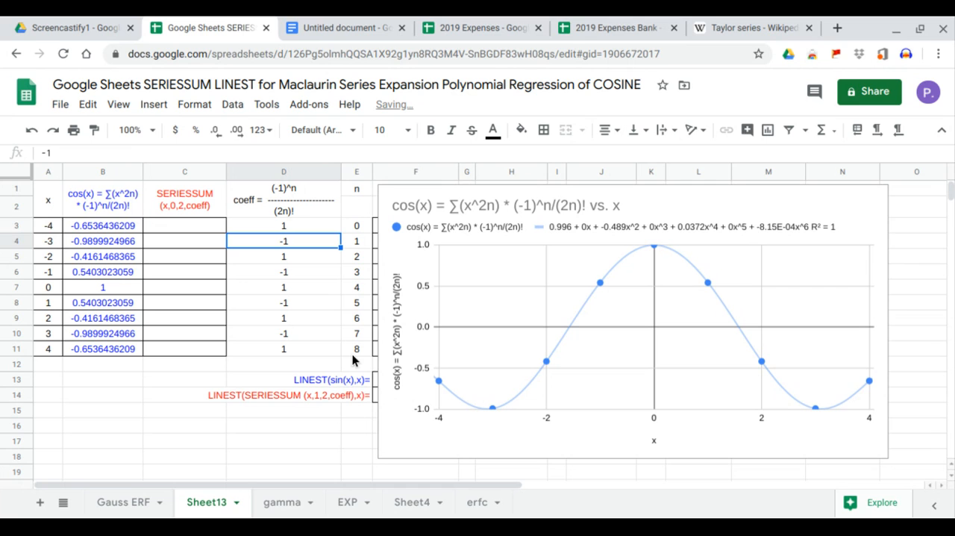
Extend the coefficient formula in D3 to =ARRAYFORMULA((-1^E3:E11)/FACT(2*E3:E11)), dividing by the factorial of 2n.
left_click(295, 227)
left_click(218, 153)
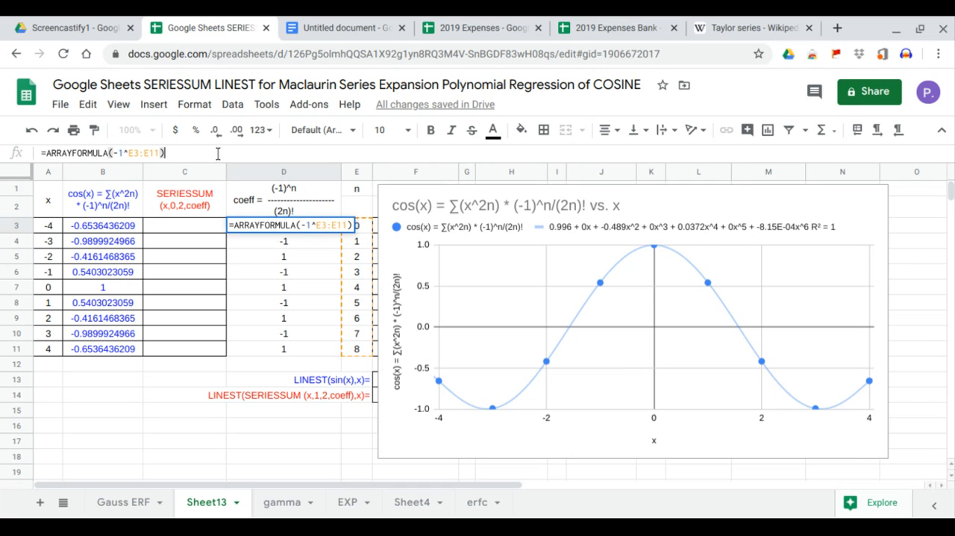
type("/")
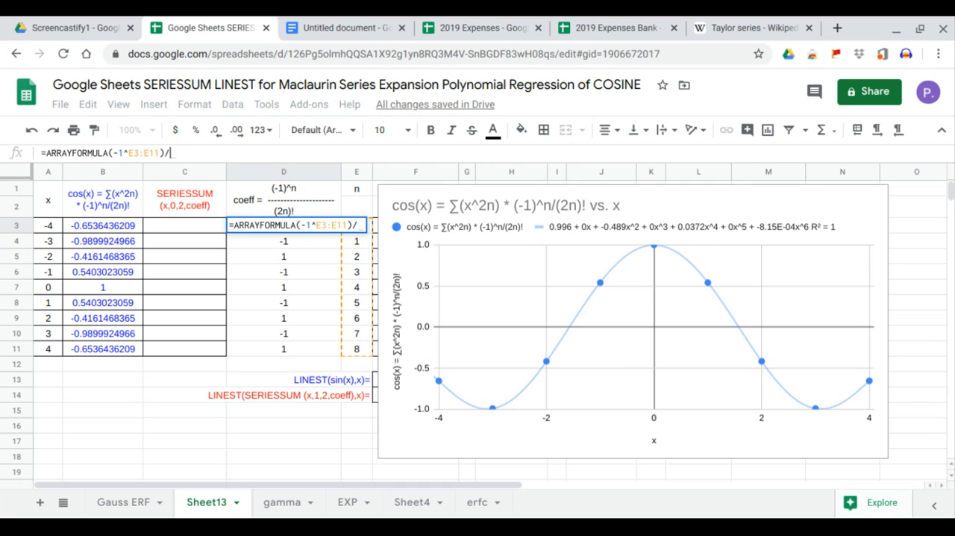
type("FACT(")
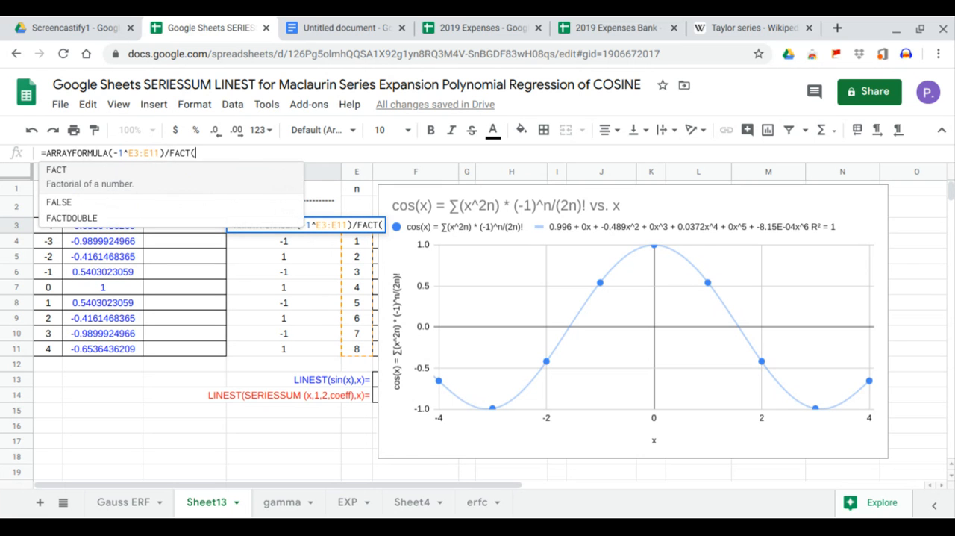
type("2*")
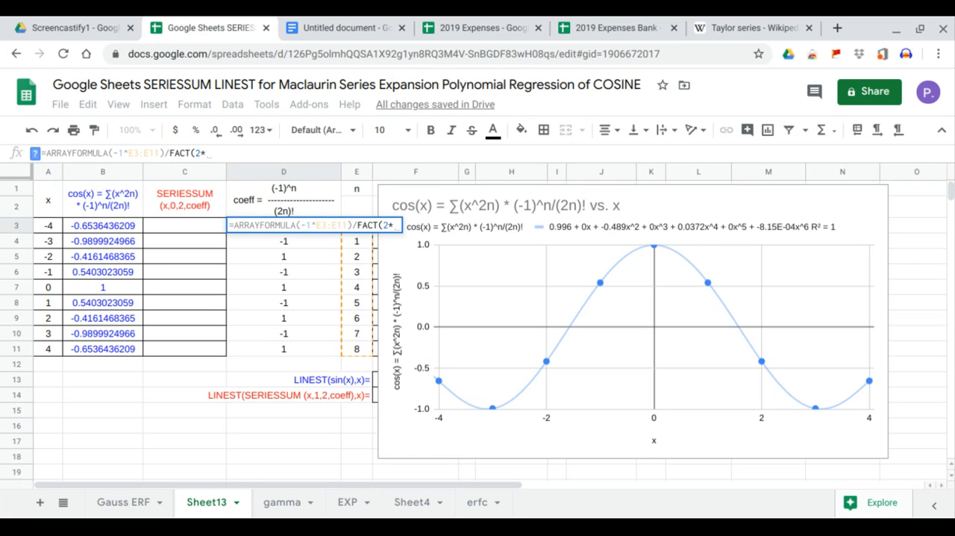
left_click_drag(355, 349, 354, 224)
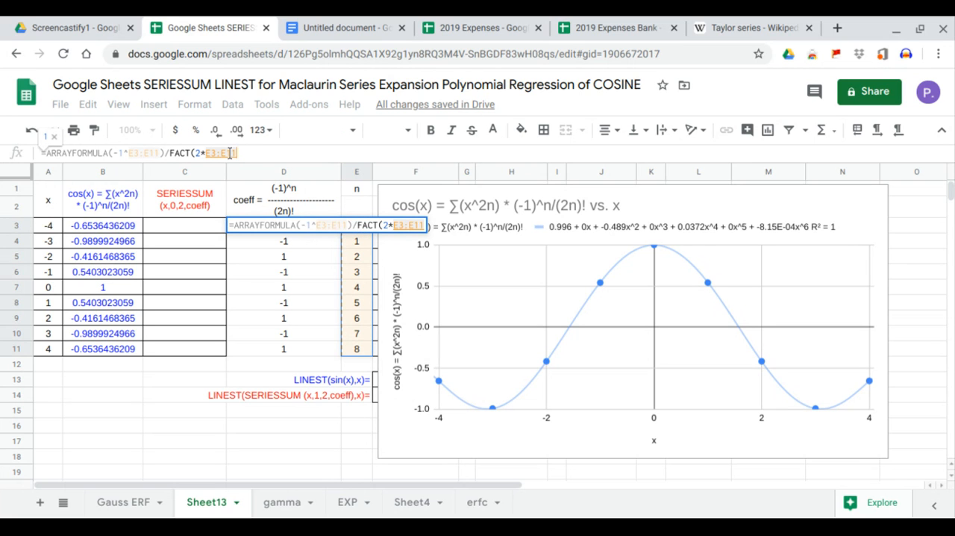
type(")")
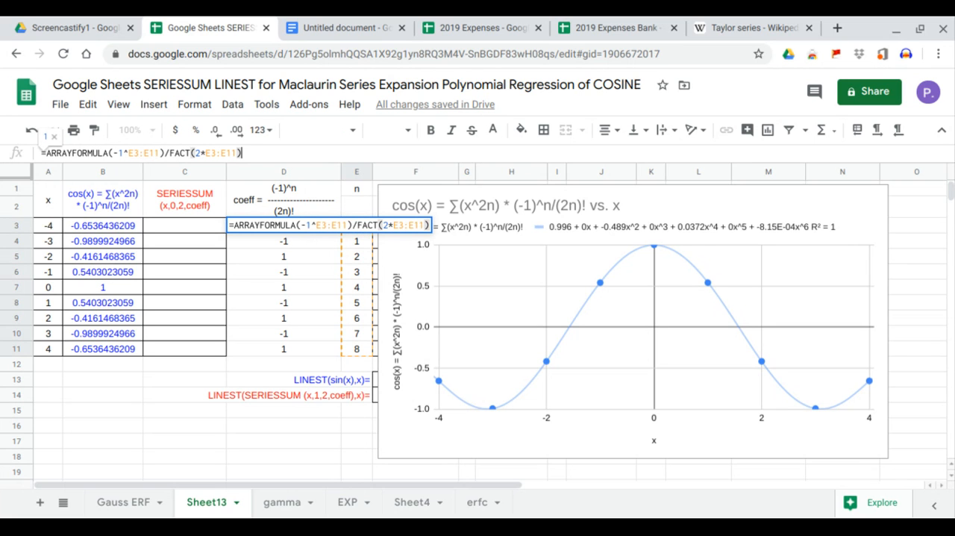
left_click(105, 153)
type("(")
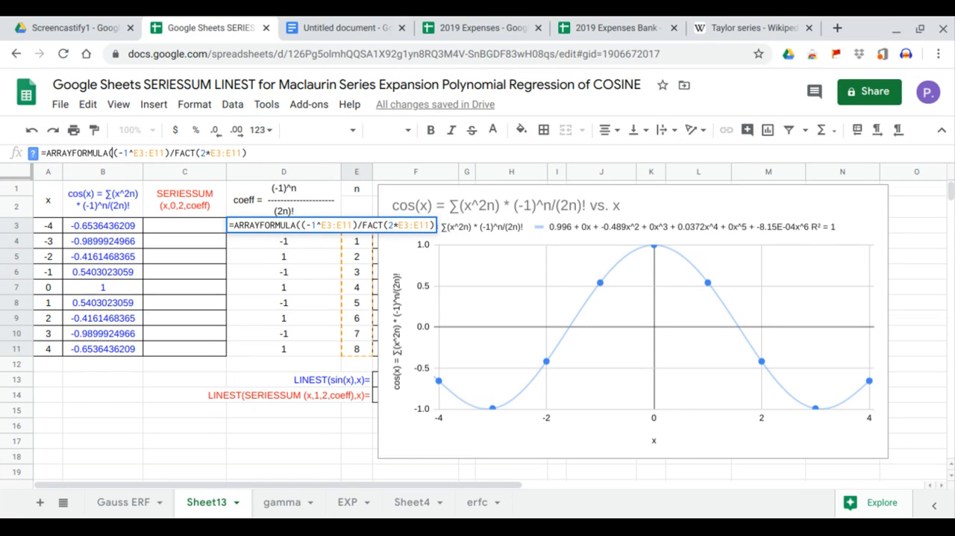
left_click(247, 153)
type(")")
key("Return")
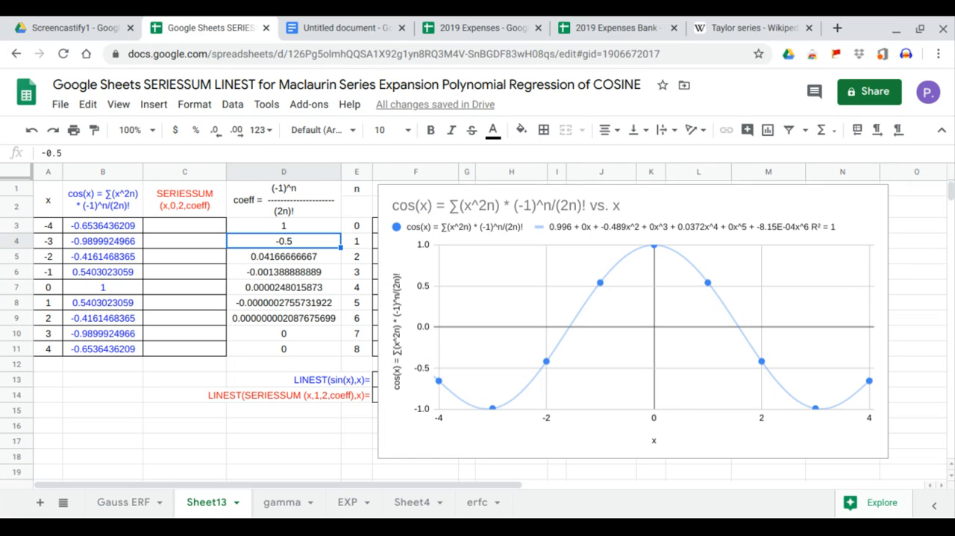
Enter the series approximation in C3 as =ARRAYFORMULA(SERIESSUM(A3:A11,0,2,D3:D11)).
left_click(212, 228)
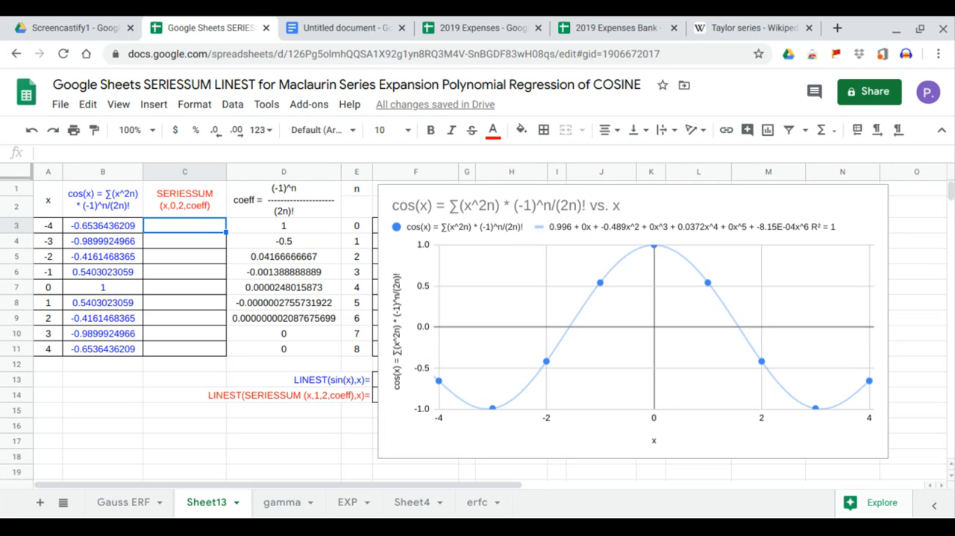
type("=arr")
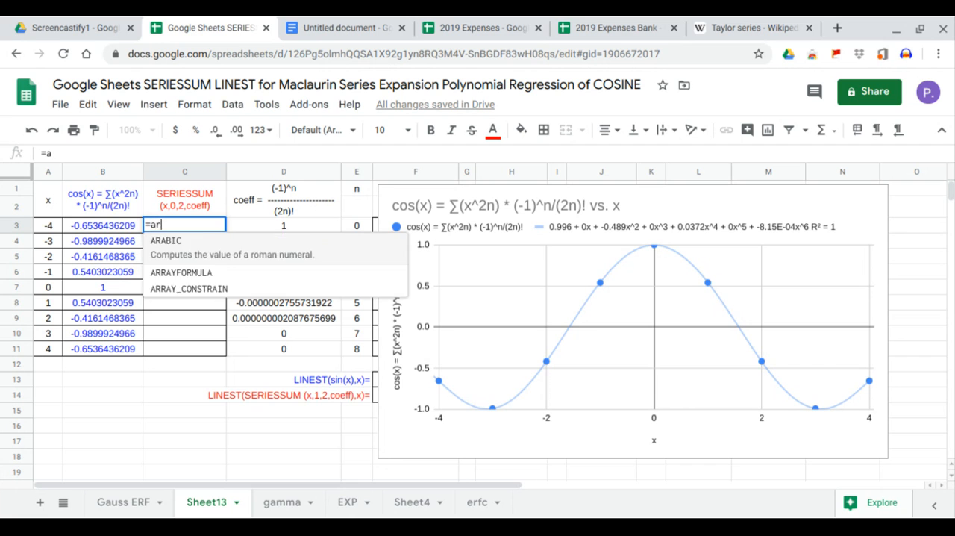
key("Tab")
type("ser")
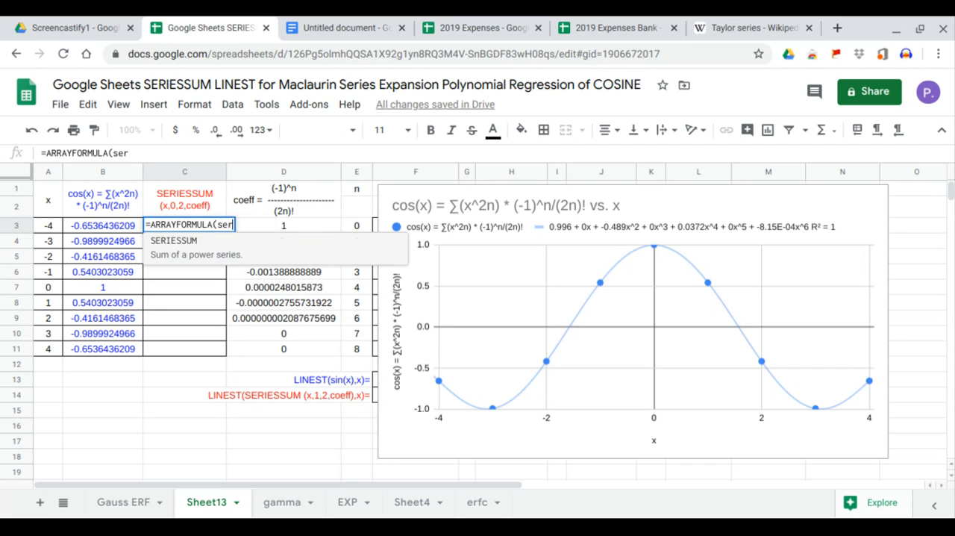
key("Tab")
left_click_drag(56, 229, 49, 348)
type(",0")
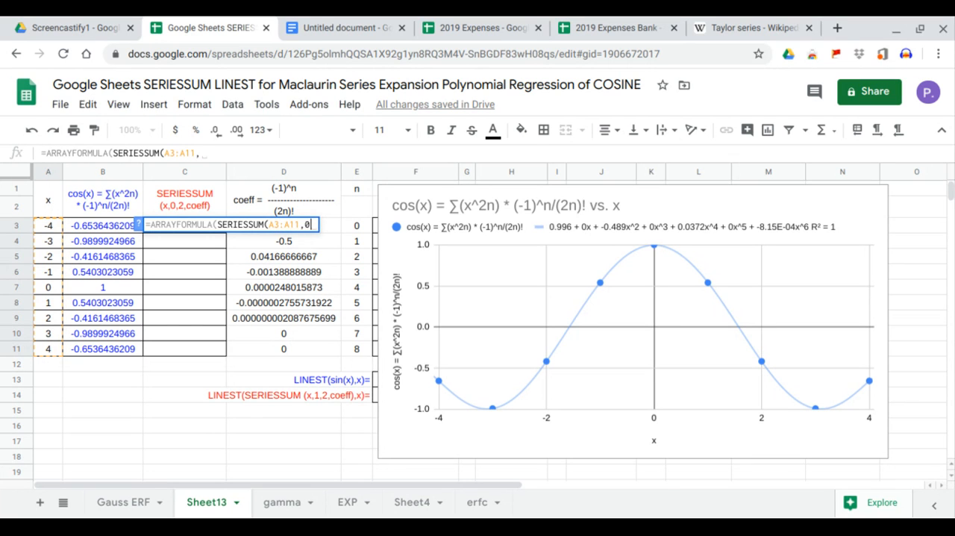
type(",2,")
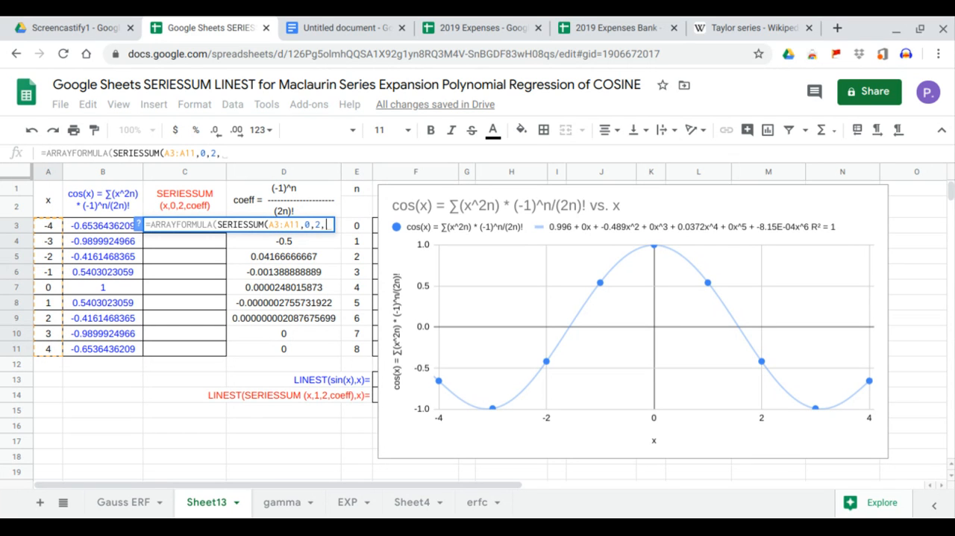
left_click_drag(315, 351, 301, 226)
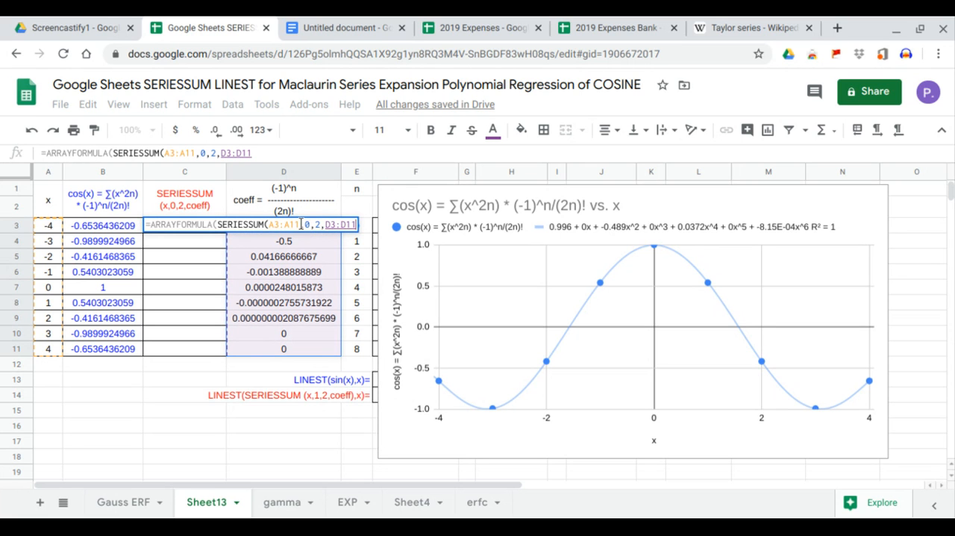
key("Return")
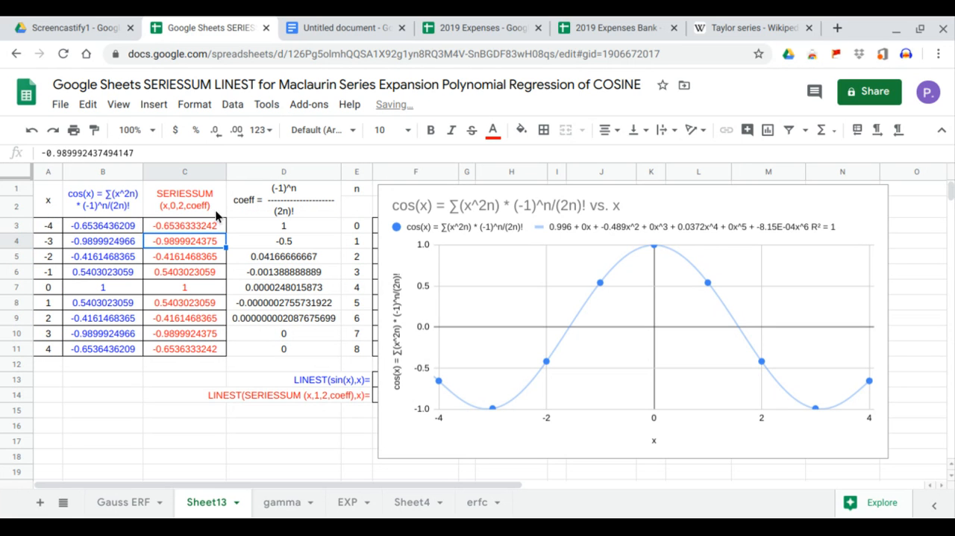
Compare the SERIESSUM values in C3:C11 with the cosine values in B3:B11.
left_click_drag(215, 224, 201, 346)
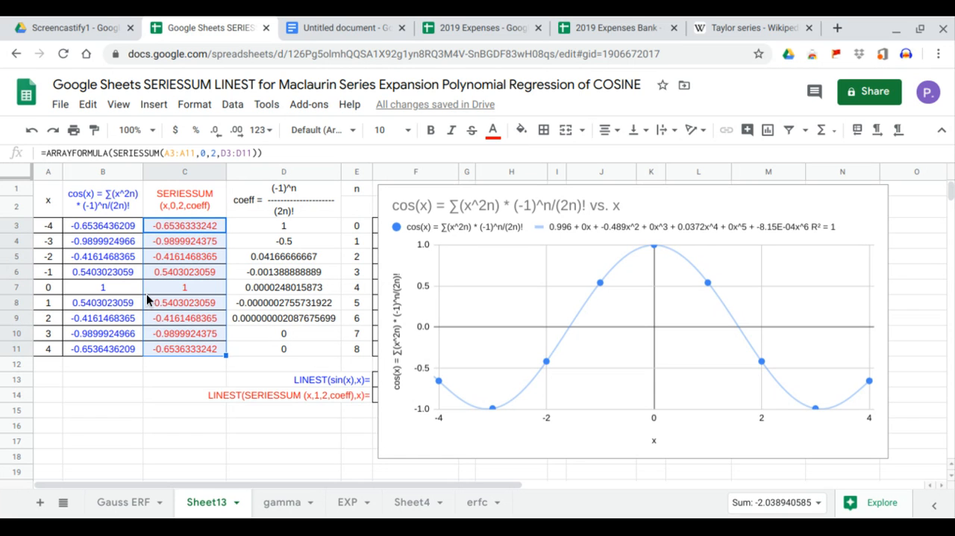
left_click_drag(117, 226, 115, 350)
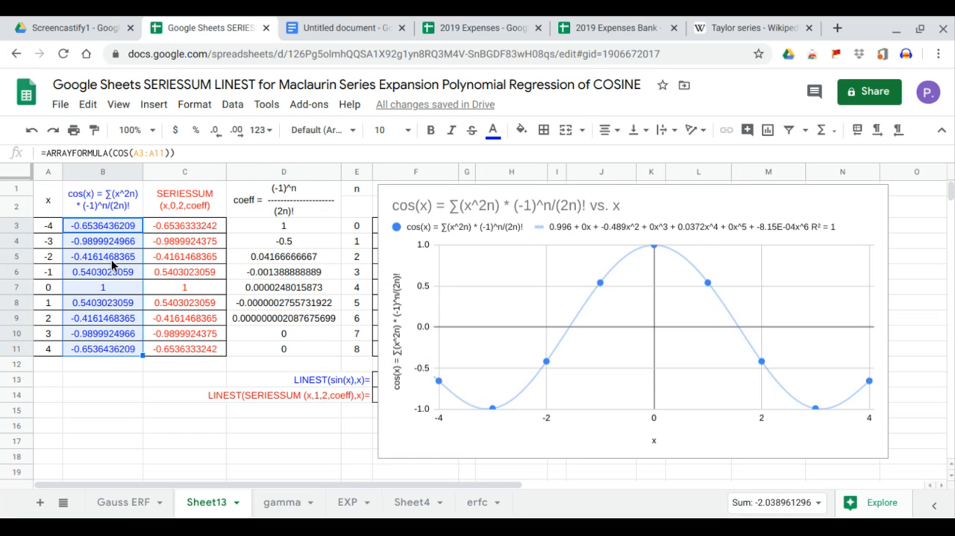
left_click_drag(112, 226, 112, 348)
left_click_drag(189, 226, 190, 348)
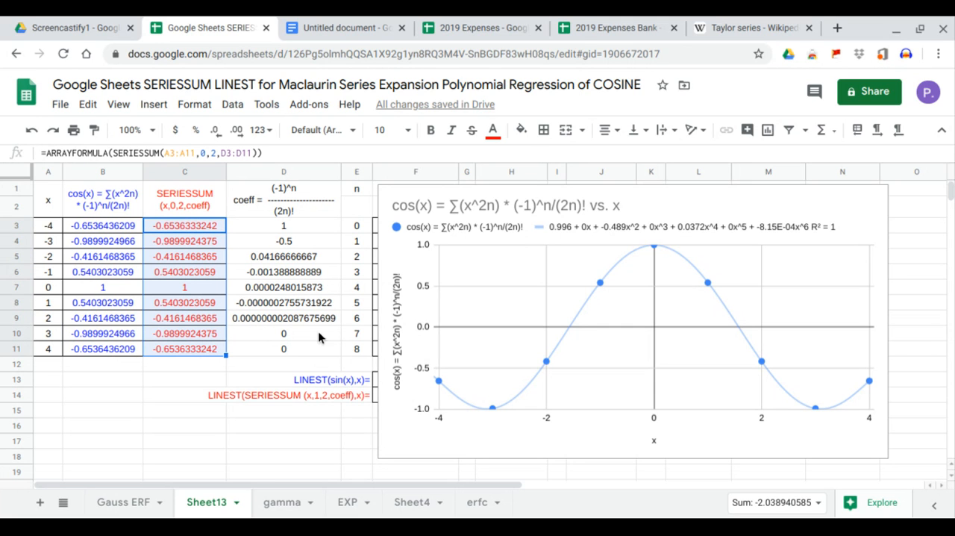
Add the SERIESSUM column, range C1:C11, to the cosine chart as a second series.
left_click(865, 203)
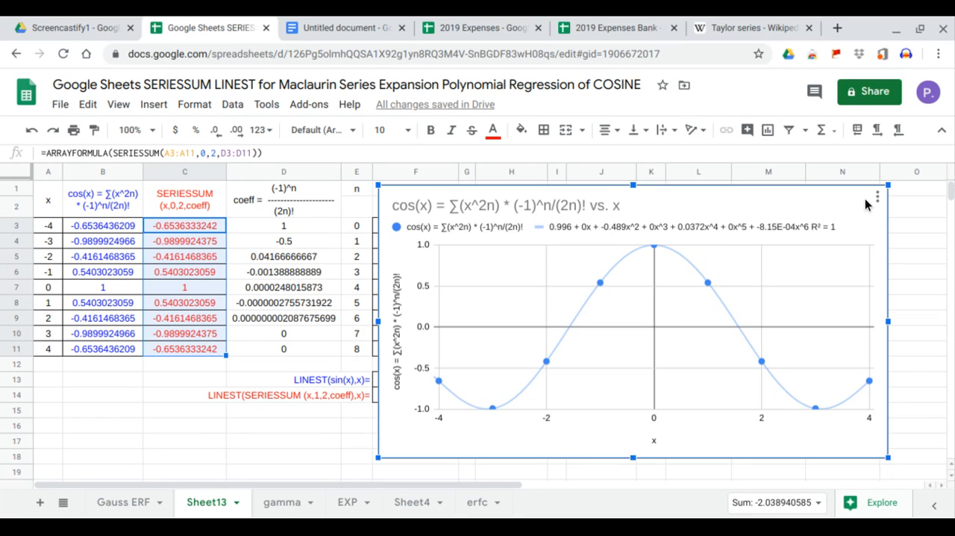
left_click(877, 198)
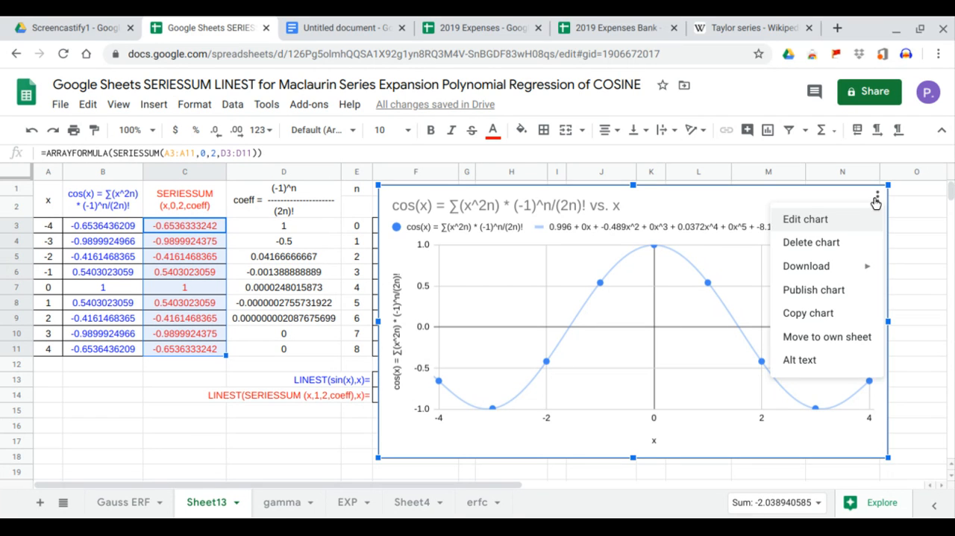
left_click(844, 225)
left_click(842, 382)
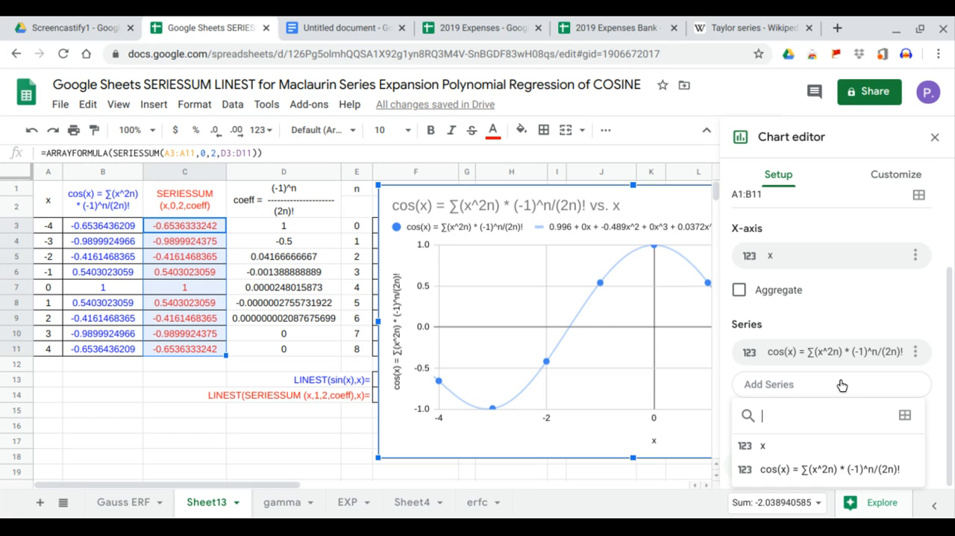
left_click(905, 416)
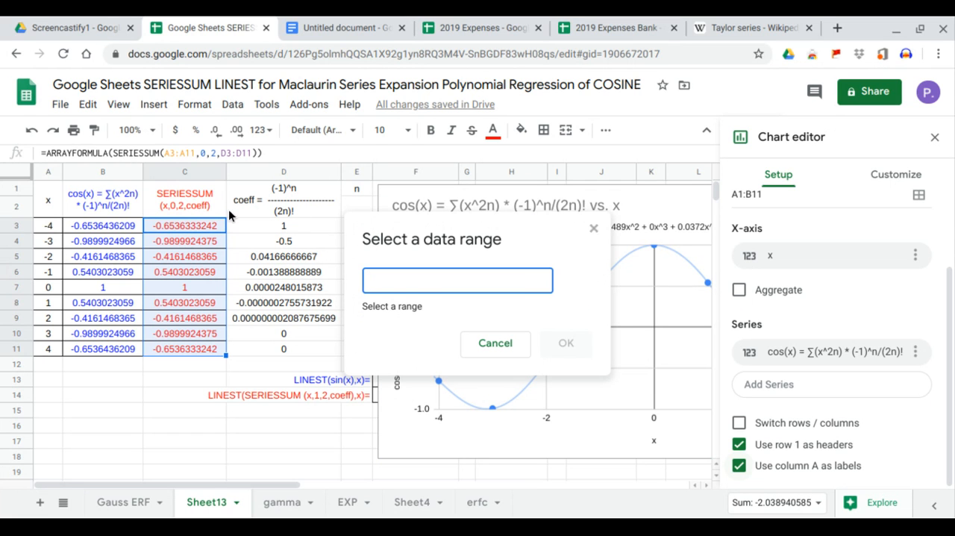
left_click_drag(205, 198, 187, 351)
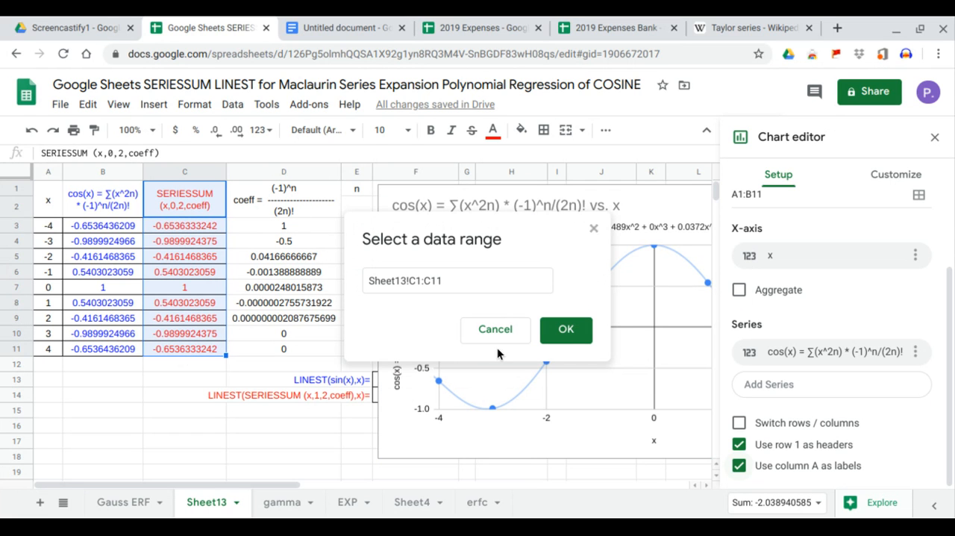
left_click(567, 330)
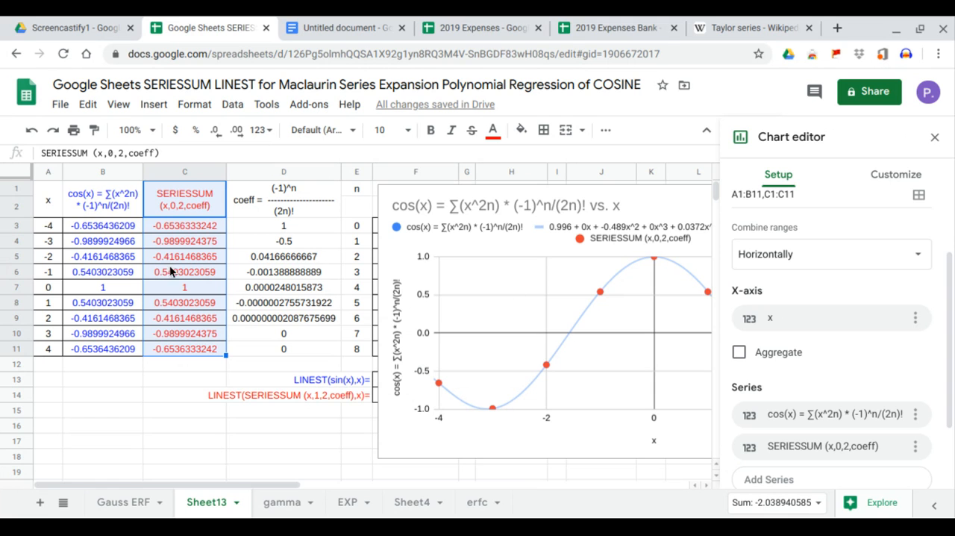
Turn on a trendline for all chart series and make it polynomial with degree 6.
left_click(898, 178)
left_click(790, 280)
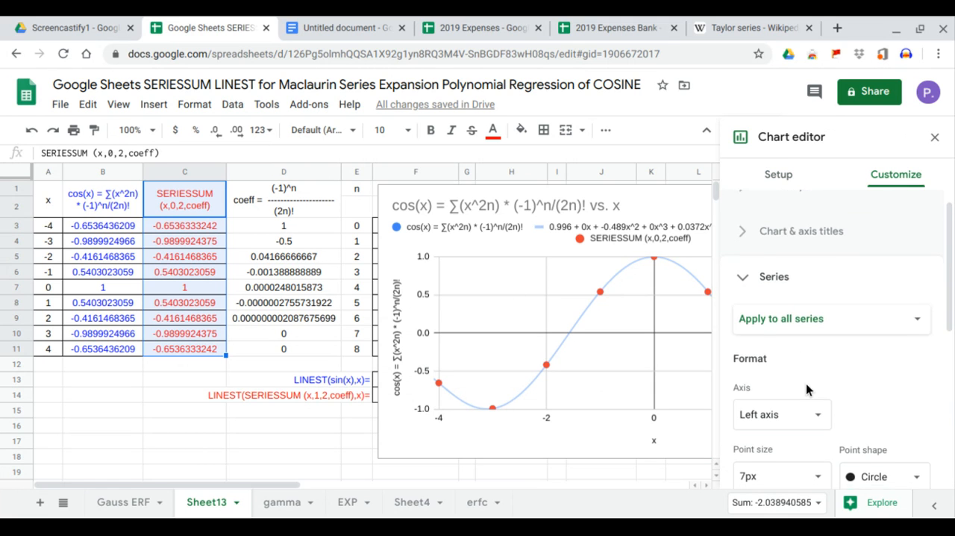
scroll(809, 391, "down", 3)
left_click(789, 417)
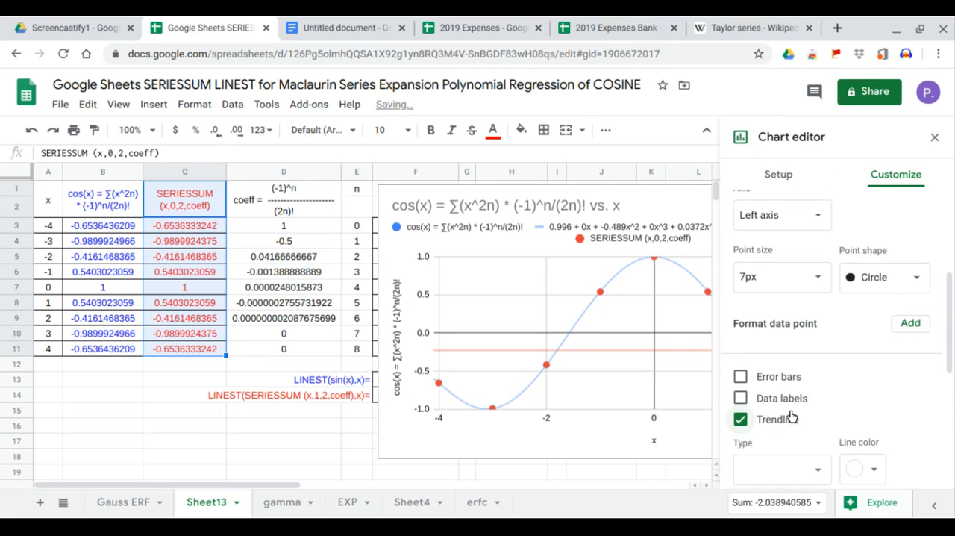
scroll(792, 414, "down", 3)
left_click(814, 289)
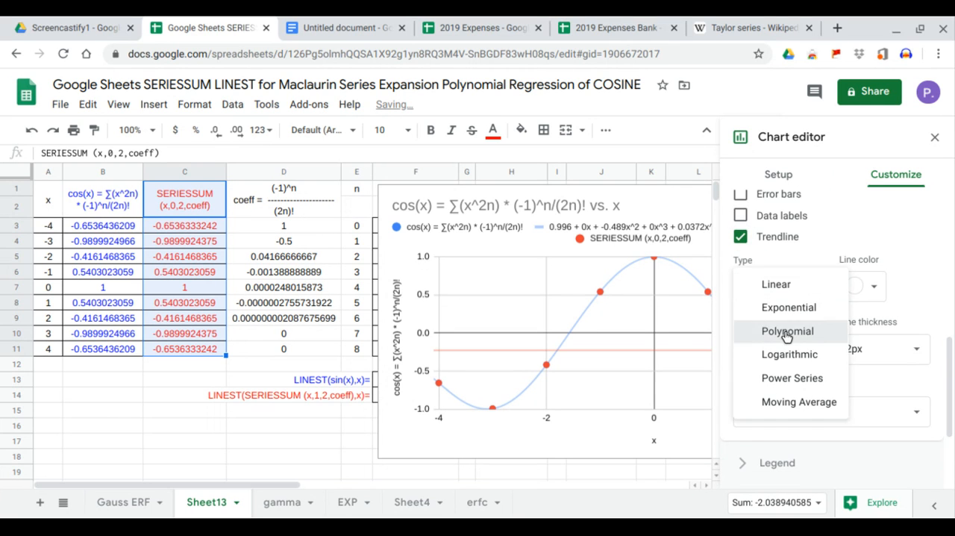
left_click(790, 331)
left_click(810, 351)
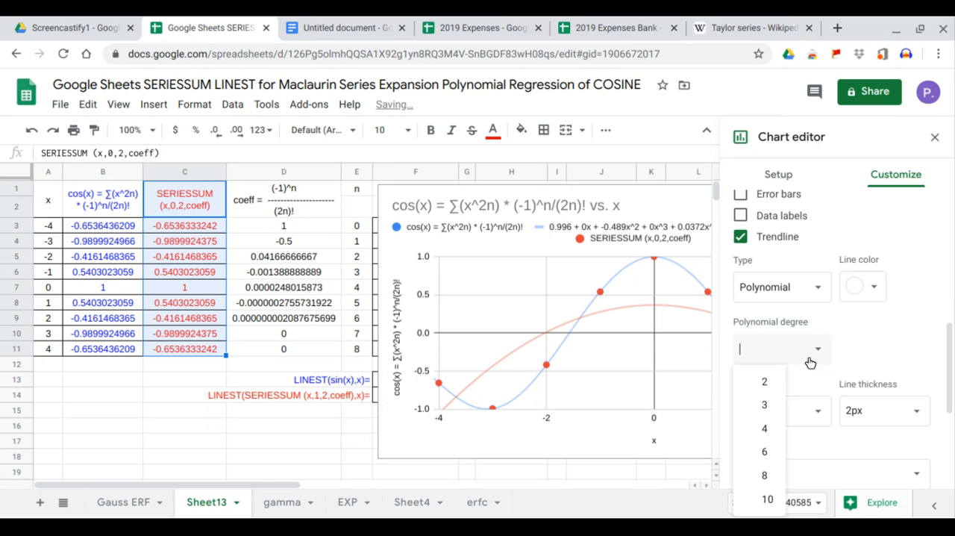
left_click(764, 454)
Label the trendlines with their equation, show R², and close the chart editor.
scroll(798, 424, "down", 1)
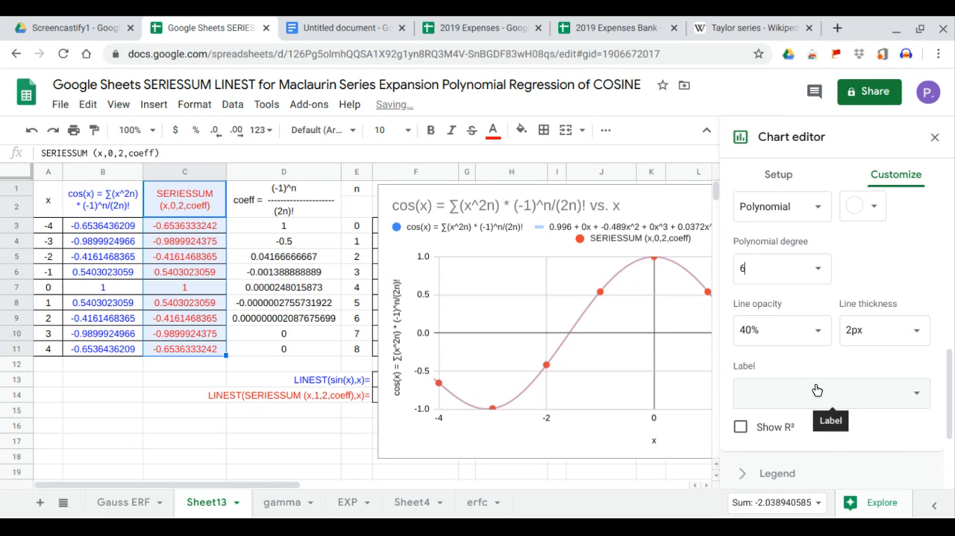
left_click(816, 392)
left_click(796, 437)
left_click(740, 427)
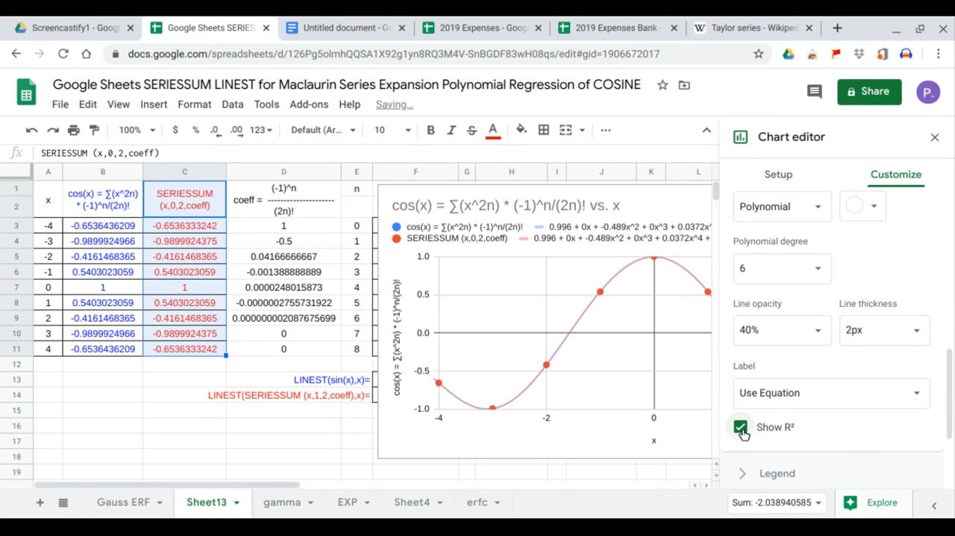
left_click(935, 137)
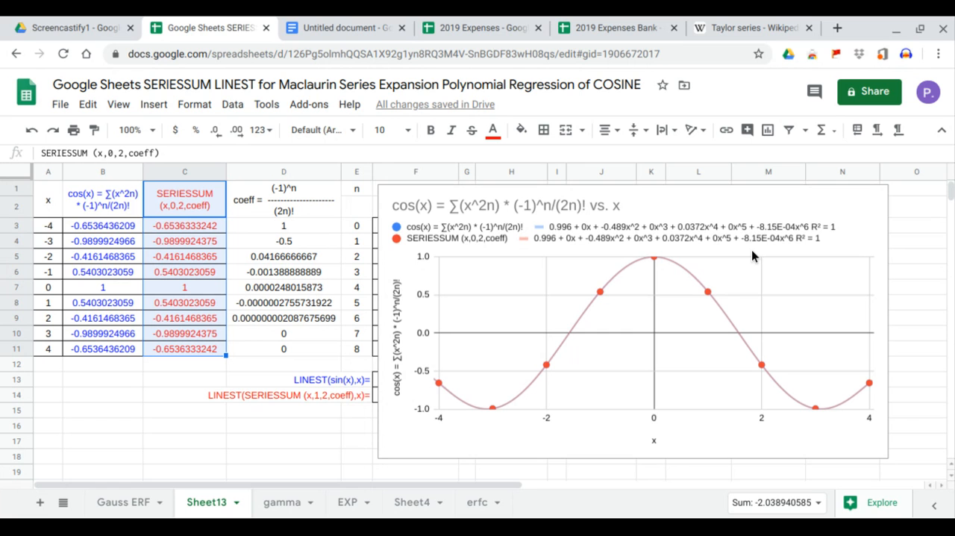
Move the chart below row 14 so the x^ table and LINEST rows in columns F to L are uncovered.
left_click(659, 208)
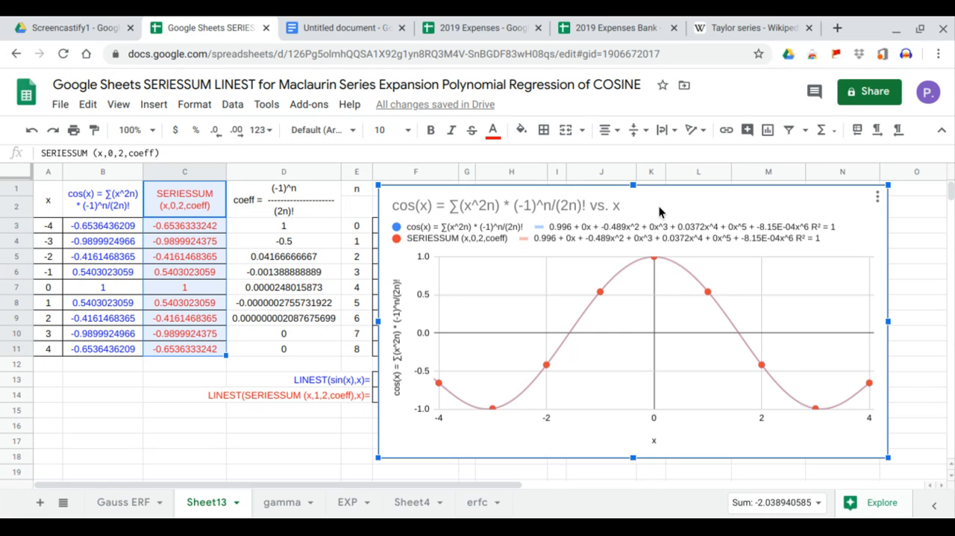
left_click_drag(659, 208, 614, 435)
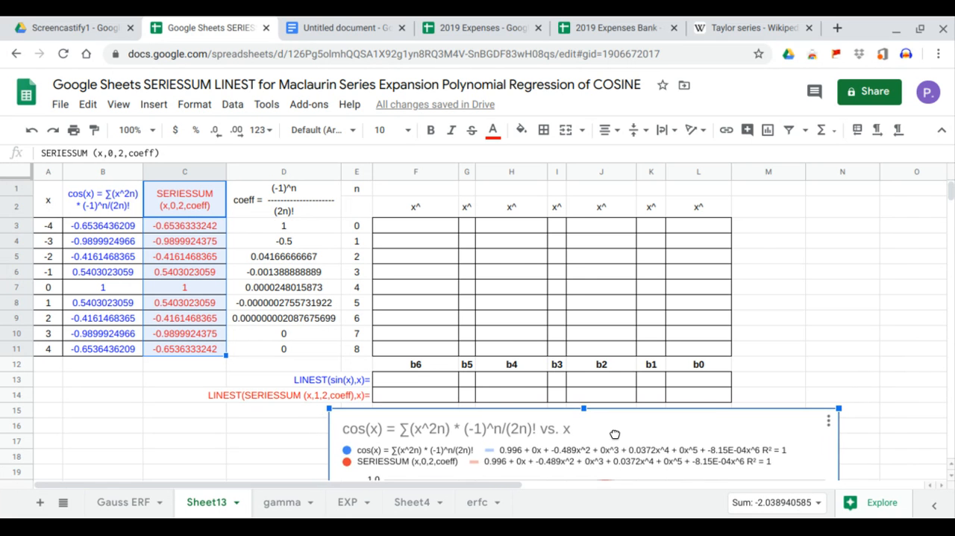
scroll(671, 339, "down", 4)
scroll(671, 340, "up", 4)
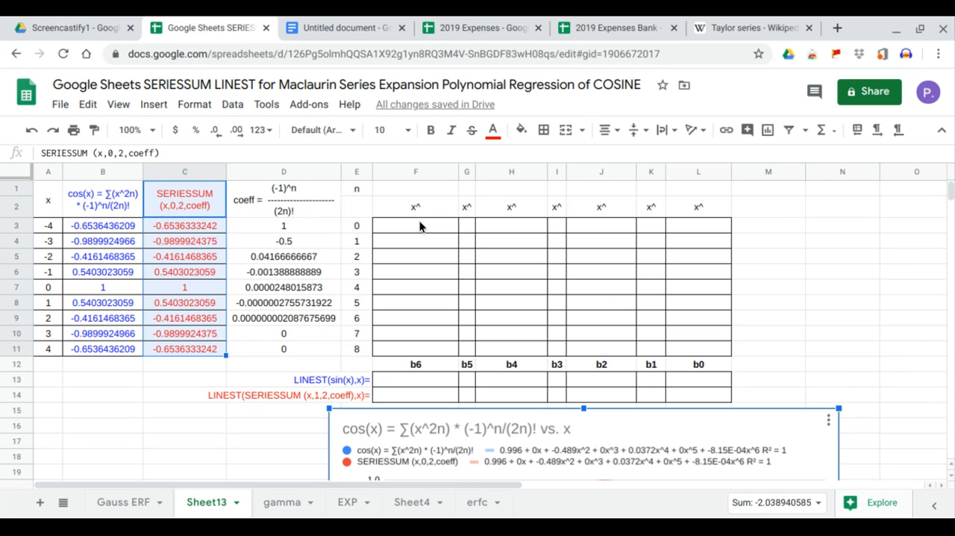
left_click_drag(420, 225, 406, 344)
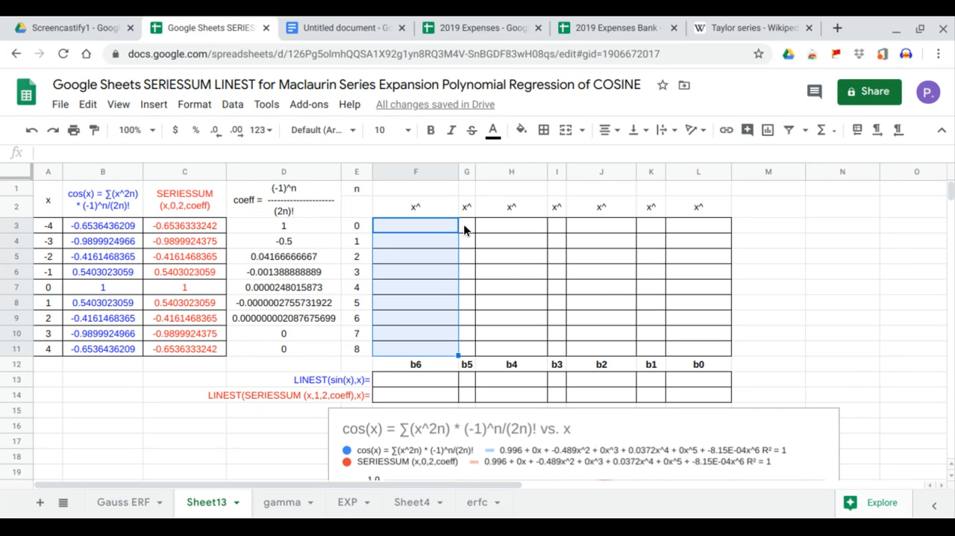
left_click_drag(467, 225, 468, 345)
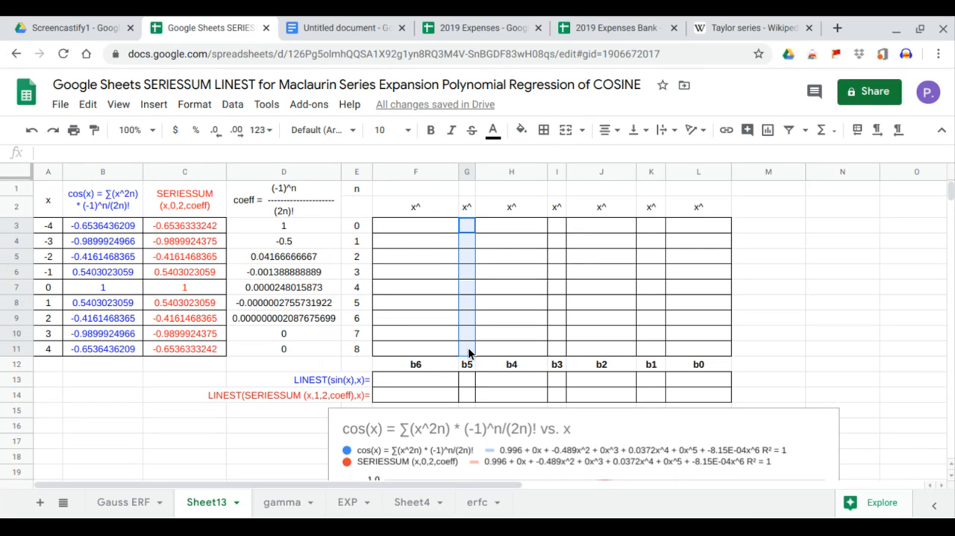
left_click(512, 213)
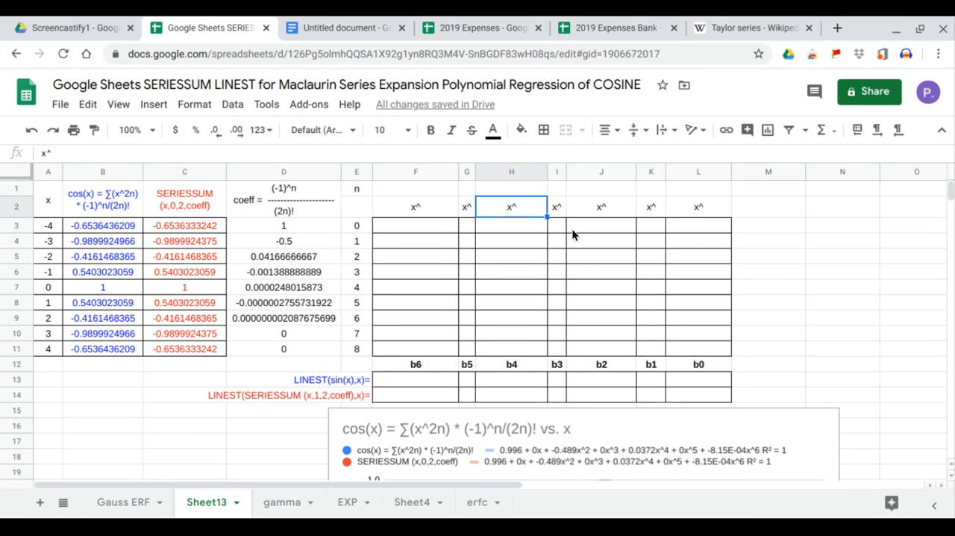
Fill the exponent row above the x^ headers by entering =TRANSPOSE(E3:E9) in F1.
left_click(420, 192)
type("=")
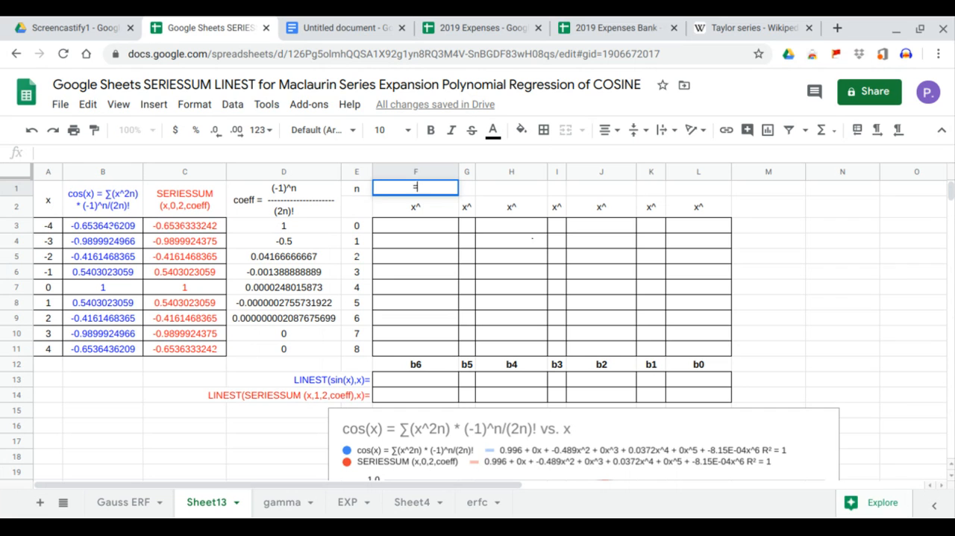
type("a")
key("BackSpace")
type("t")
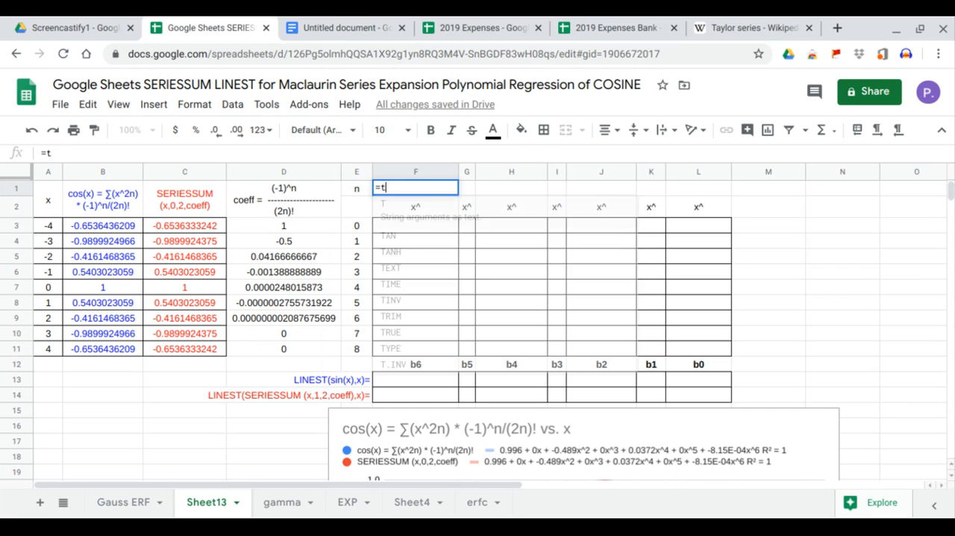
type("ra")
key("Tab")
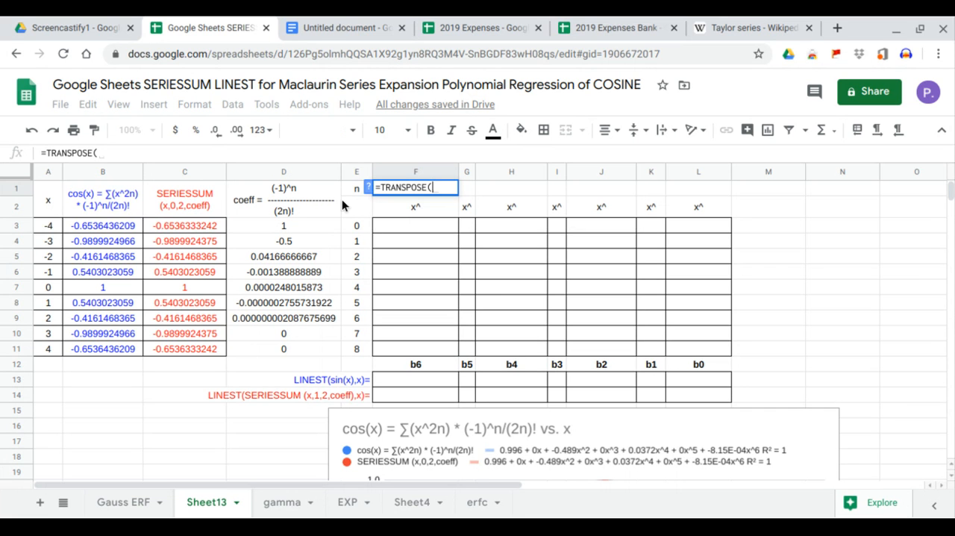
left_click_drag(363, 231, 364, 318)
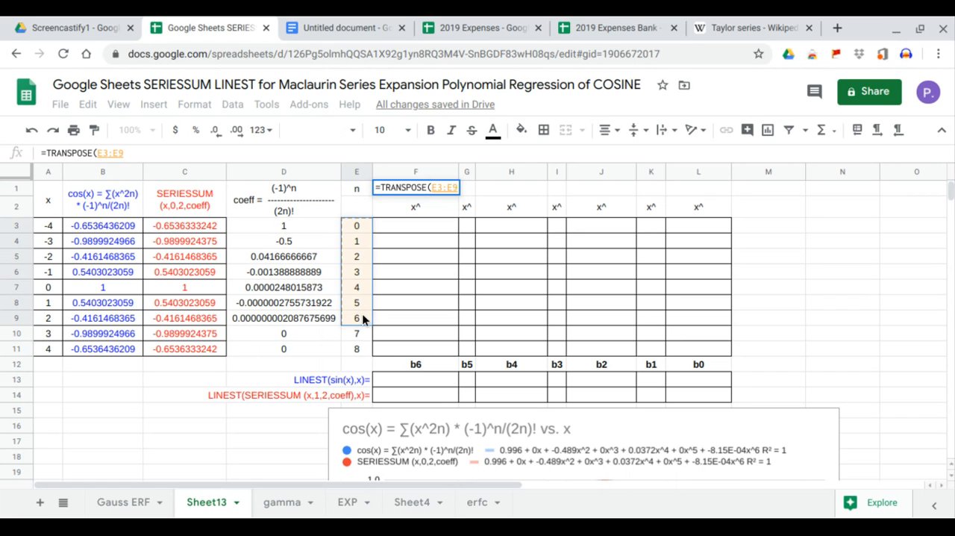
key("Return")
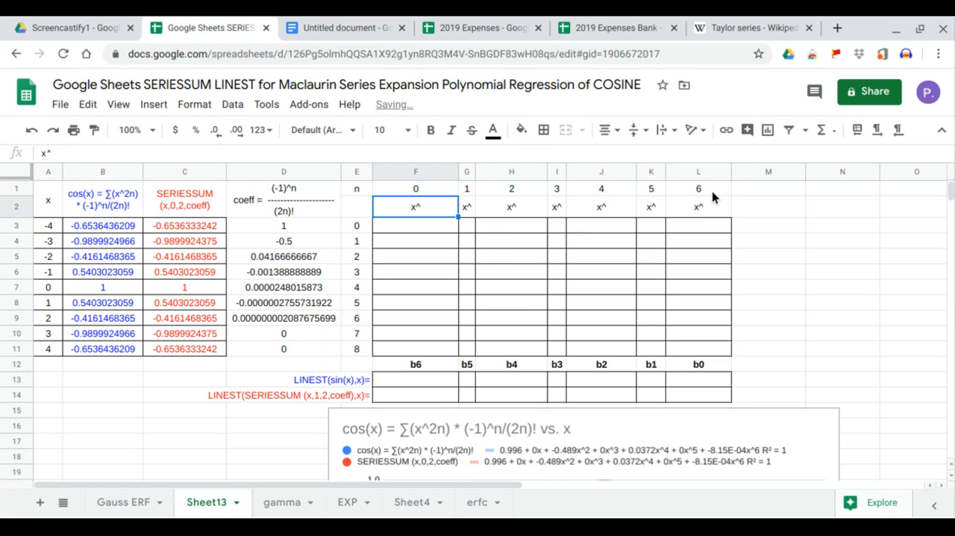
Enter =ARRAYFORMULA(A3:A11^F1) in F3 to raise every x value to the exponent in F1.
left_click(447, 230)
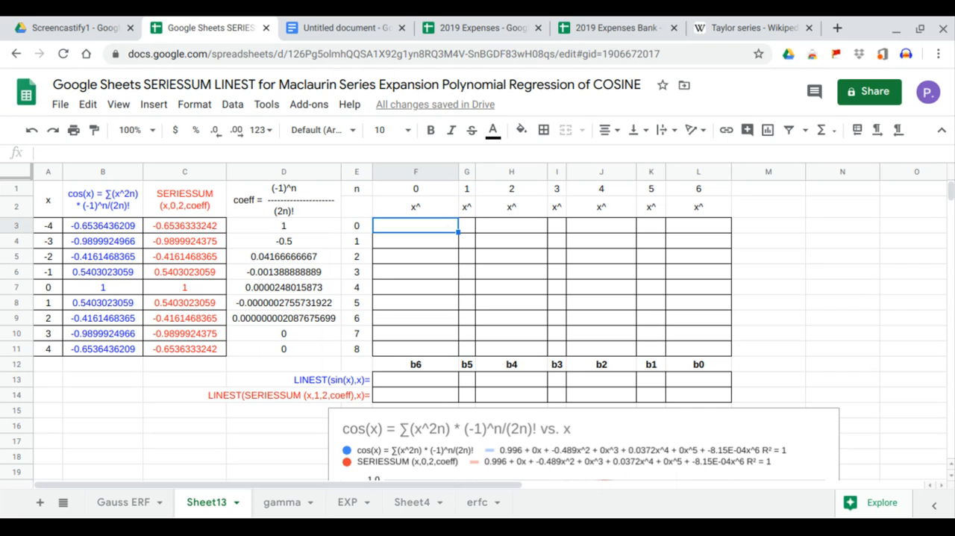
type("=ARRAYFORMULA(")
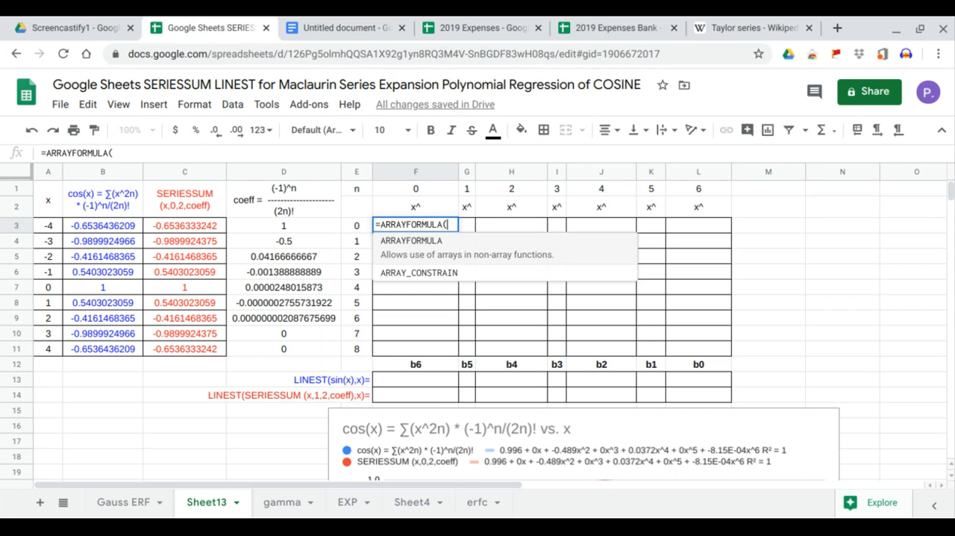
left_click_drag(58, 227, 58, 349)
type("^")
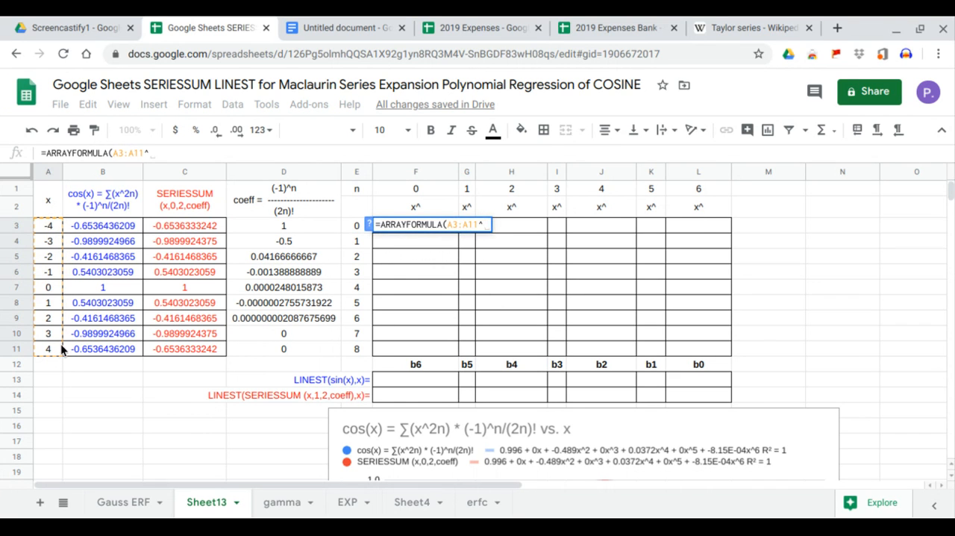
left_click(414, 192)
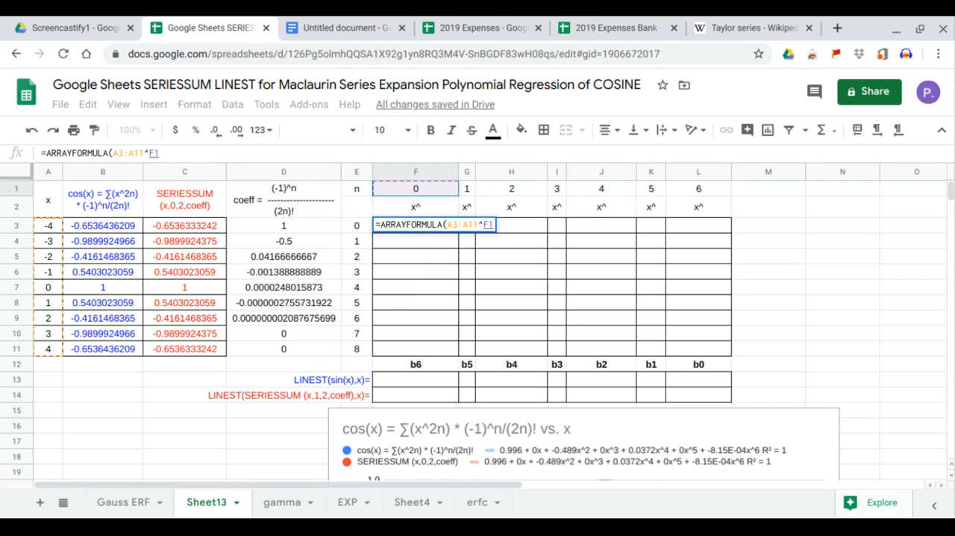
key("Return")
Lock column A in the F3 power formula so that it reads =ARRAYFORMULA($A3:$A11^F1).
left_click(426, 223)
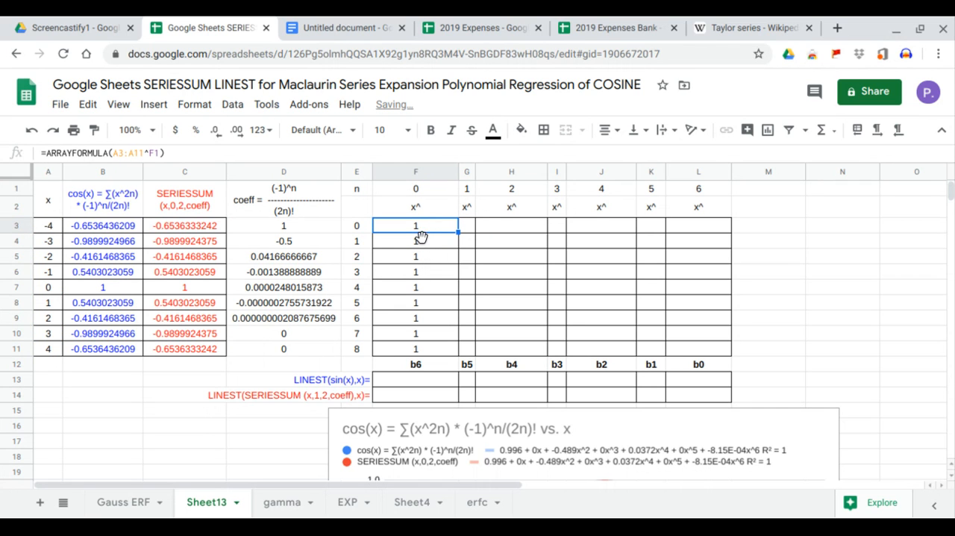
left_click(111, 153)
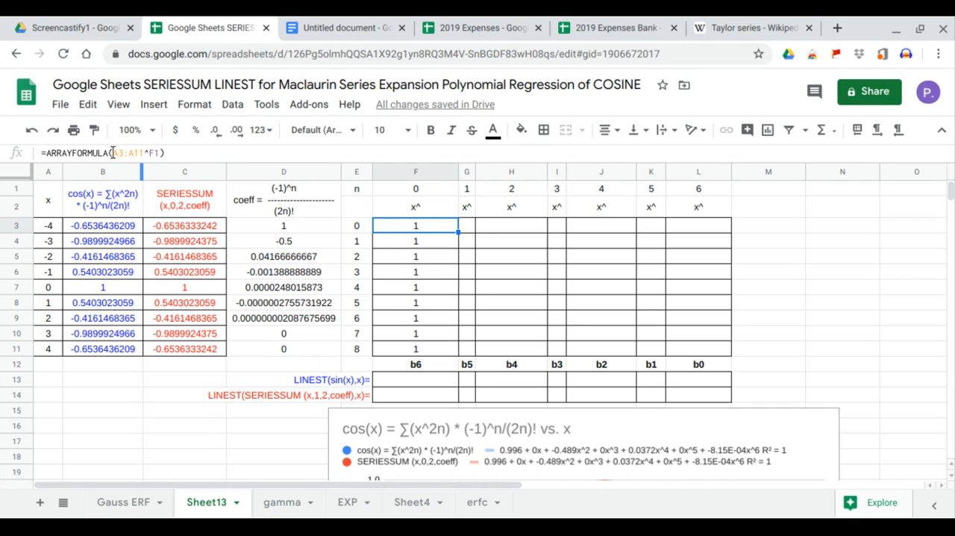
type("$")
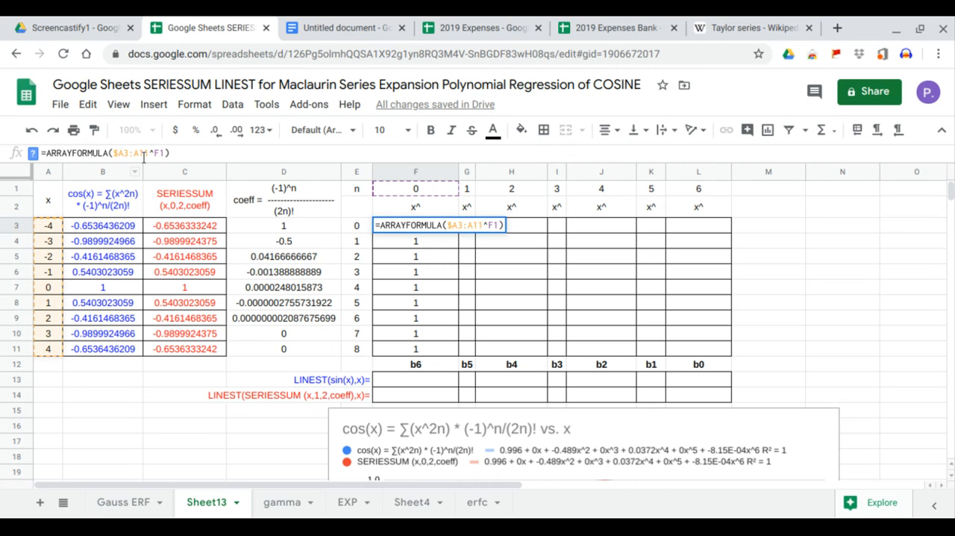
left_click(133, 153)
type("$")
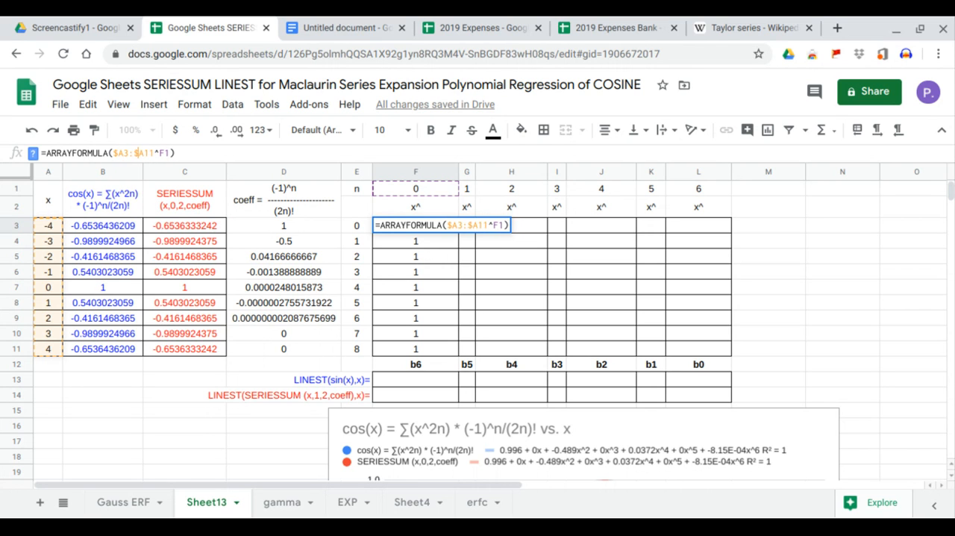
key("Return")
Fill the power formula from F3 across row 3 through L3 to complete the table of x powers.
left_click(391, 223)
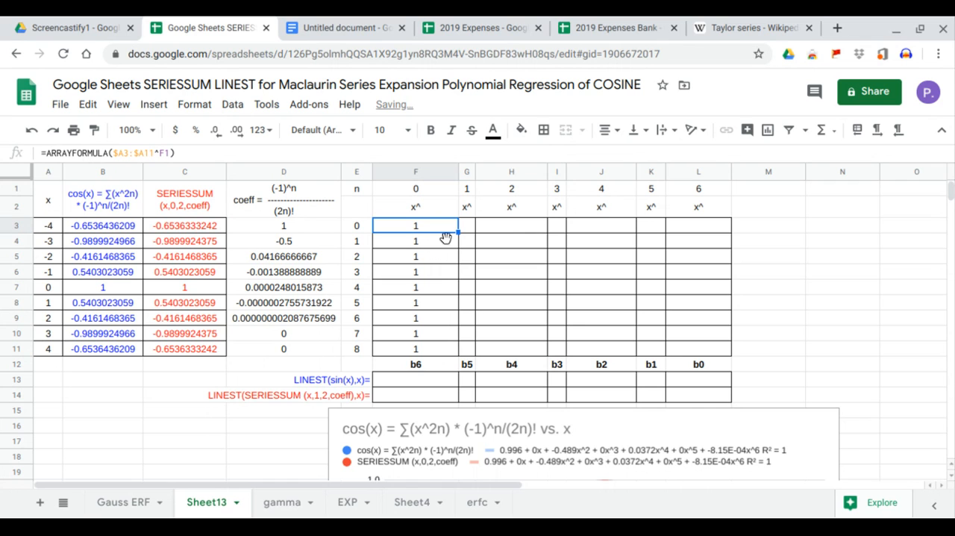
left_click_drag(458, 232, 472, 230)
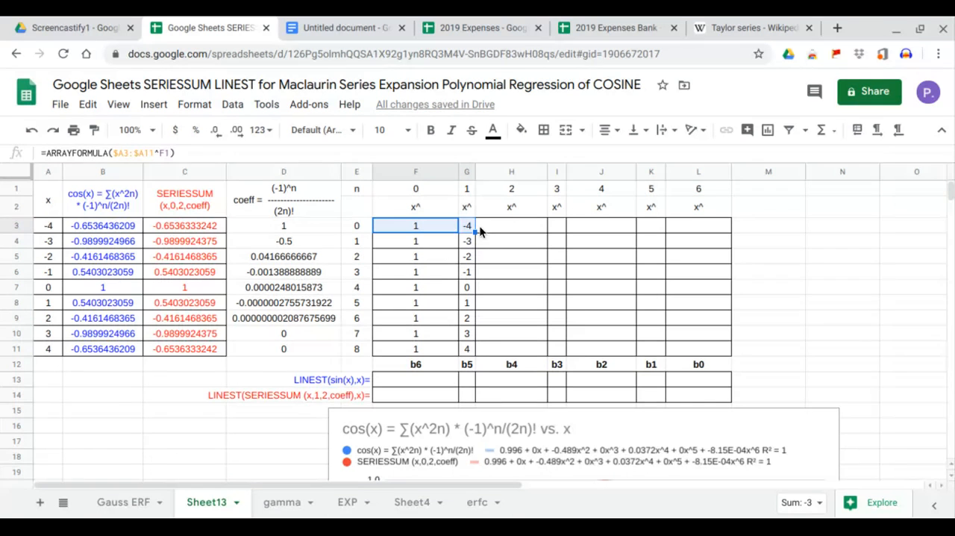
left_click_drag(475, 233, 568, 236)
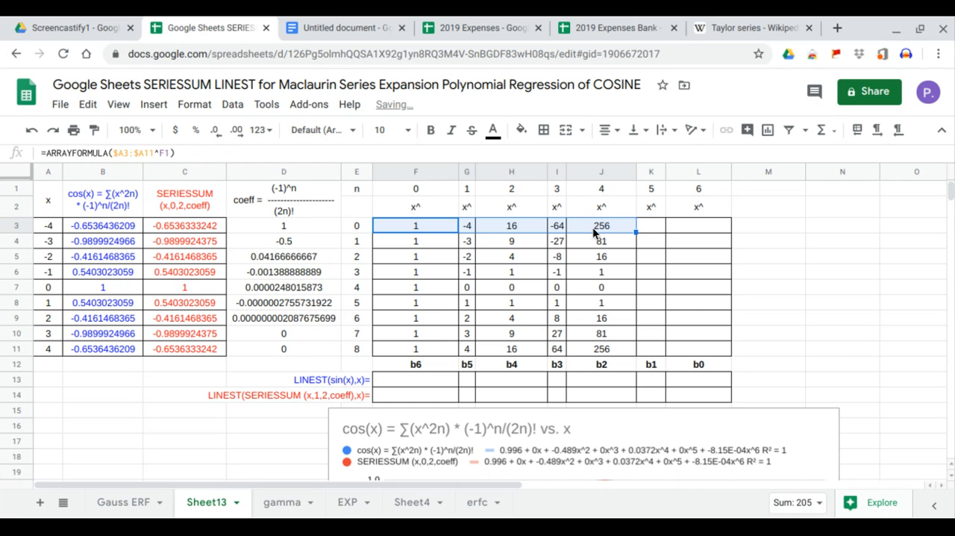
left_click(593, 227)
left_click_drag(635, 230, 701, 230)
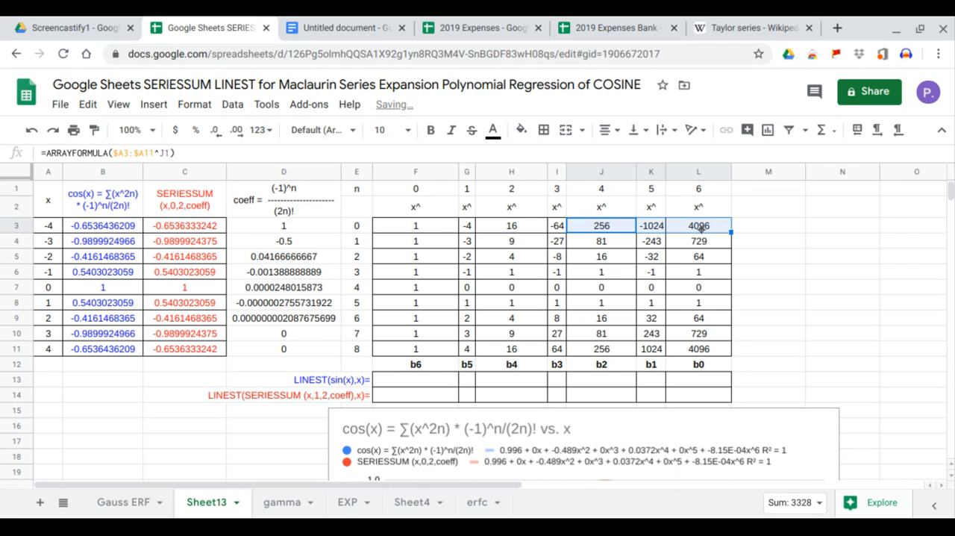
Calculate the cosine regression coefficients by entering =LINEST(B3:B11,G3:L11) in F13.
left_click(424, 380)
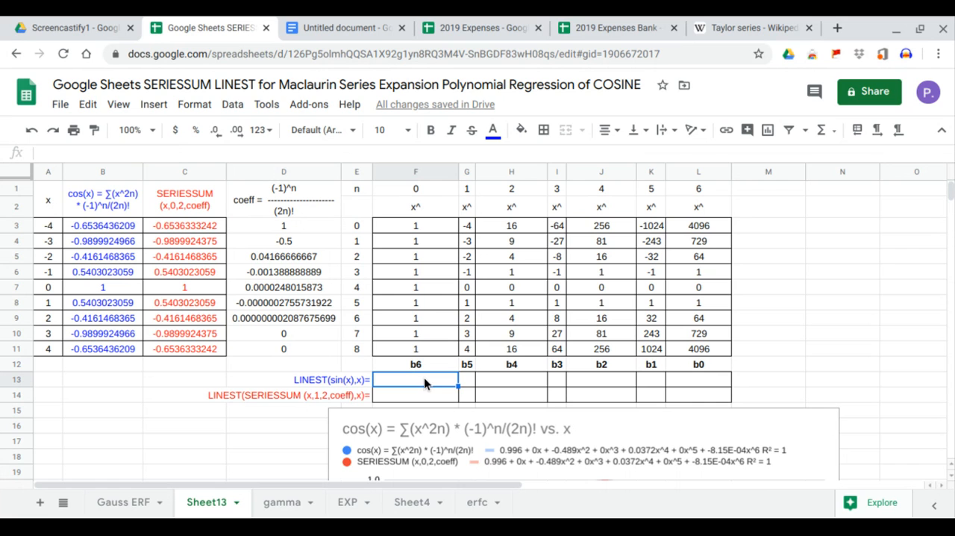
type("=LINEST(")
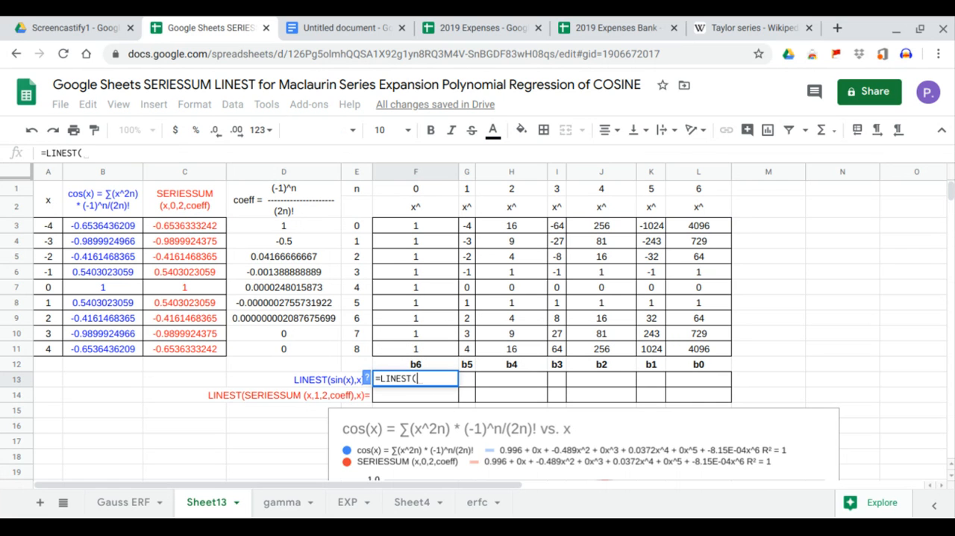
left_click_drag(107, 221, 110, 350)
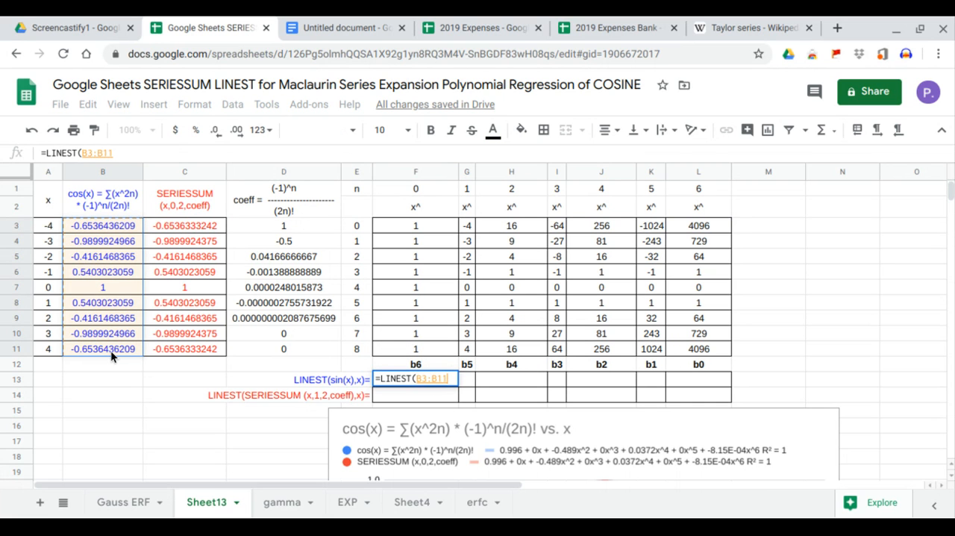
type(",")
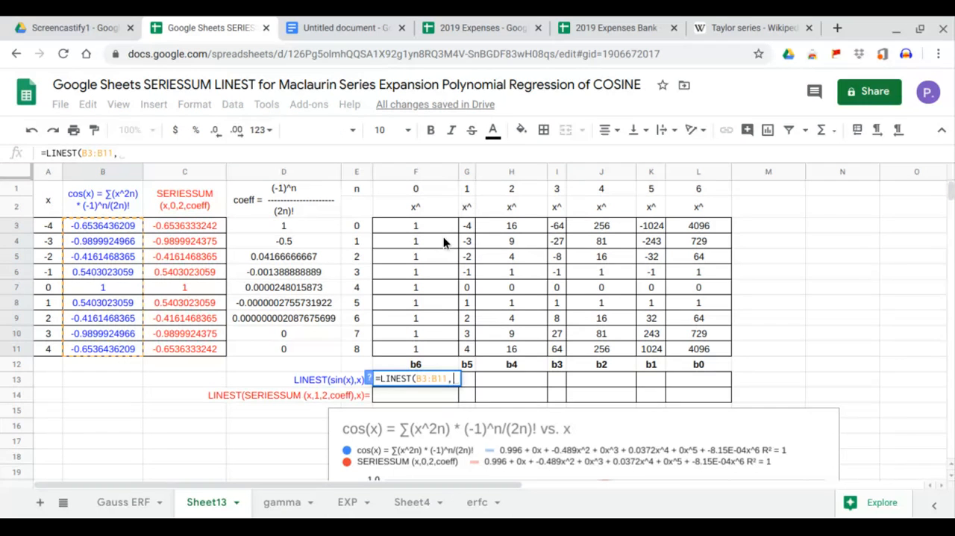
left_click_drag(466, 225, 694, 353)
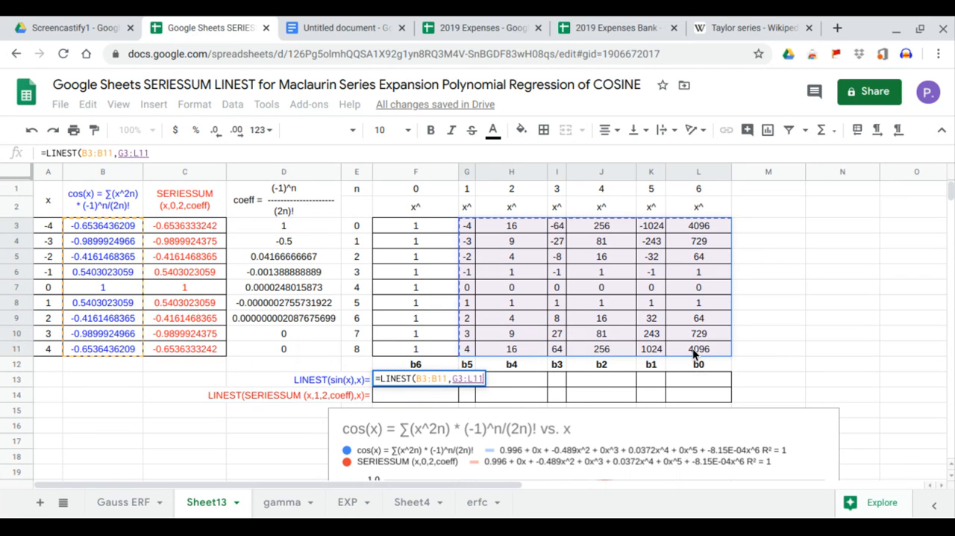
key("Return")
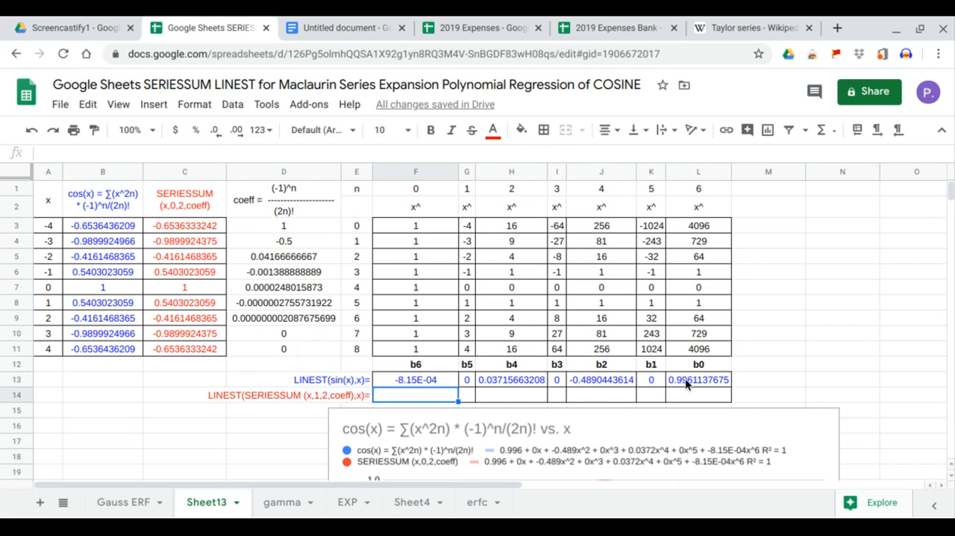
Calculate the SERIESSUM regression coefficients in F14 with LINEST, using C3:C11 as y values and G3:L11 as x powers.
type("=lin")
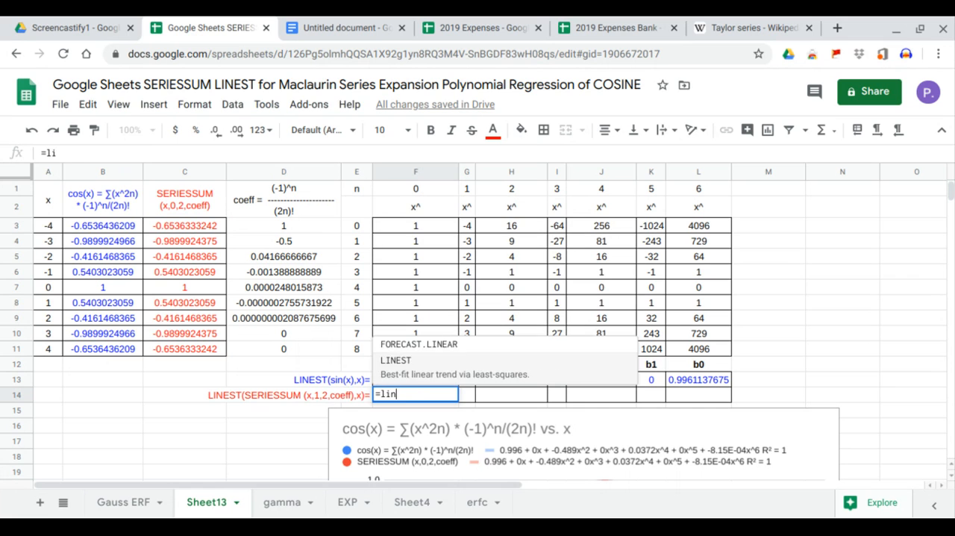
key("Tab")
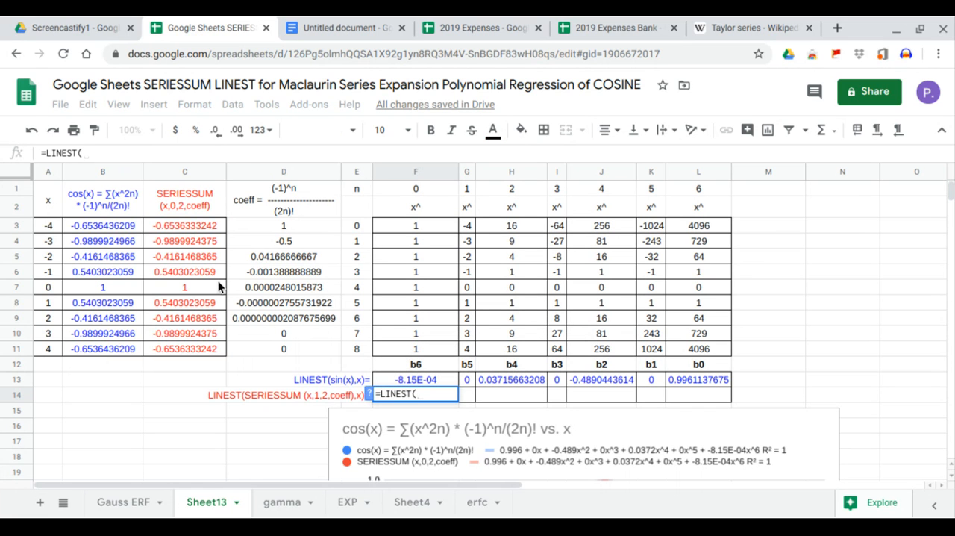
left_click_drag(195, 227, 197, 348)
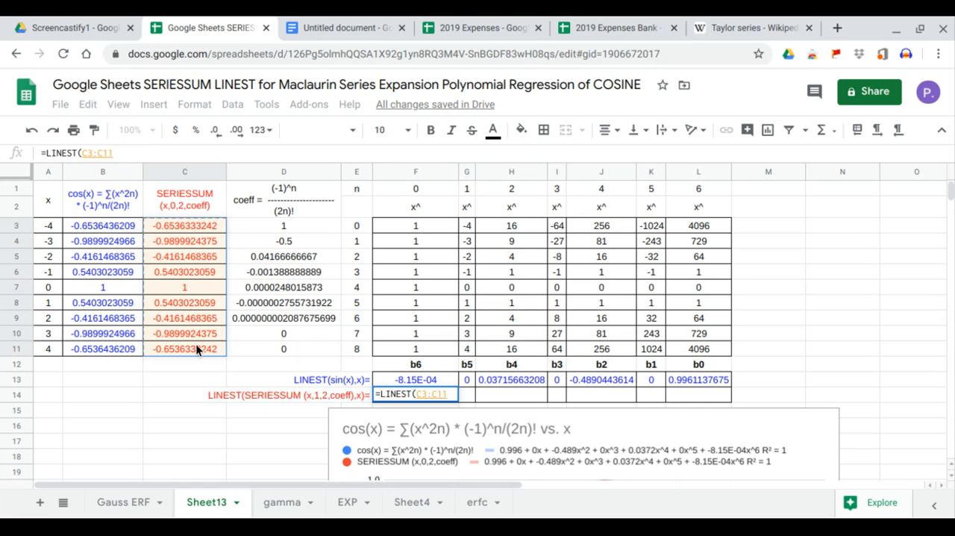
type(",")
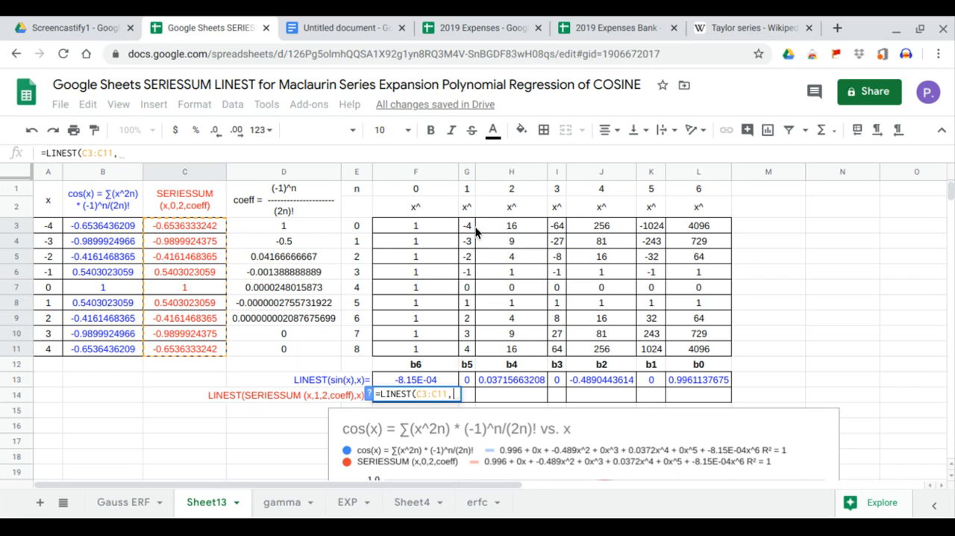
left_click_drag(471, 228, 710, 352)
key("Return")
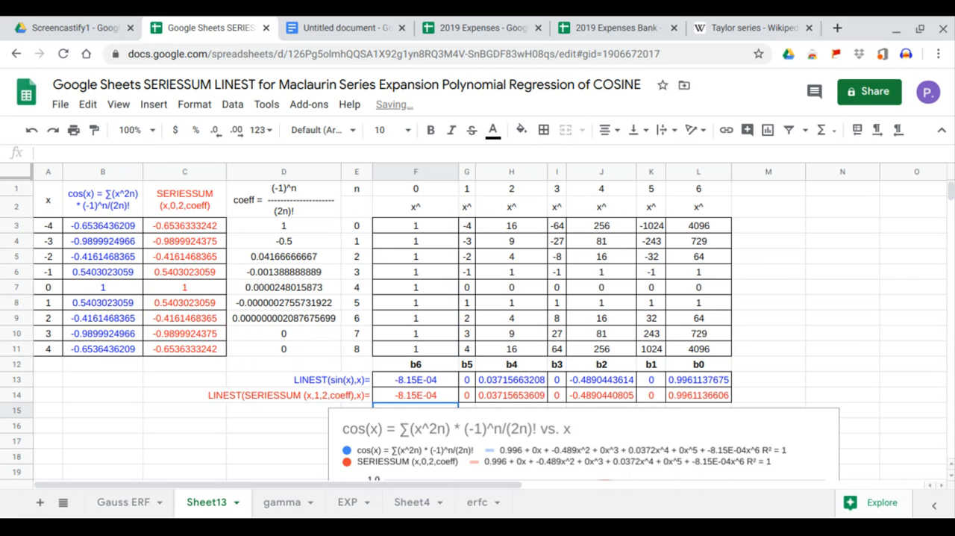
Compare the LINEST coefficients b0 to b6 in rows 13 and 14 with the trendline equations in the chart legend.
left_click_drag(690, 385, 693, 397)
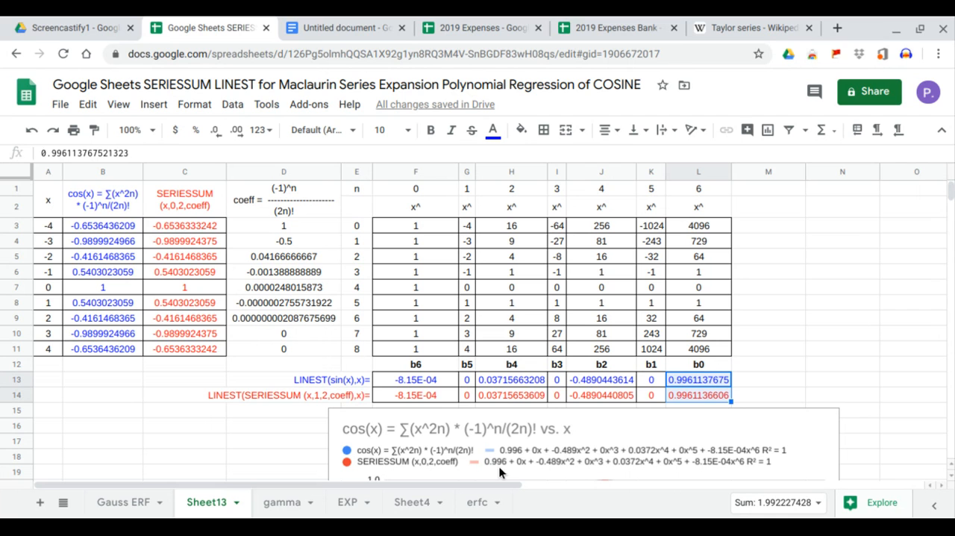
left_click(653, 380)
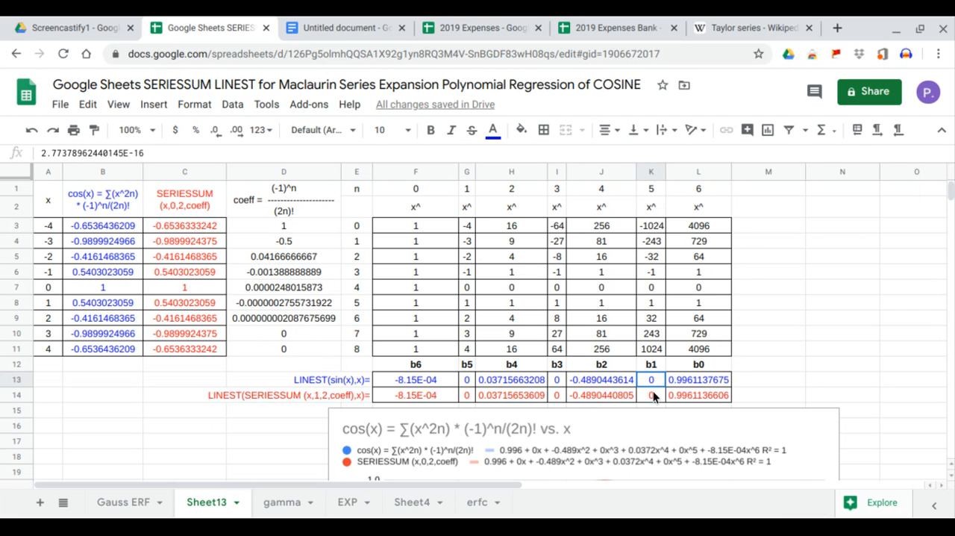
left_click(601, 379)
left_click_drag(602, 379, 603, 393)
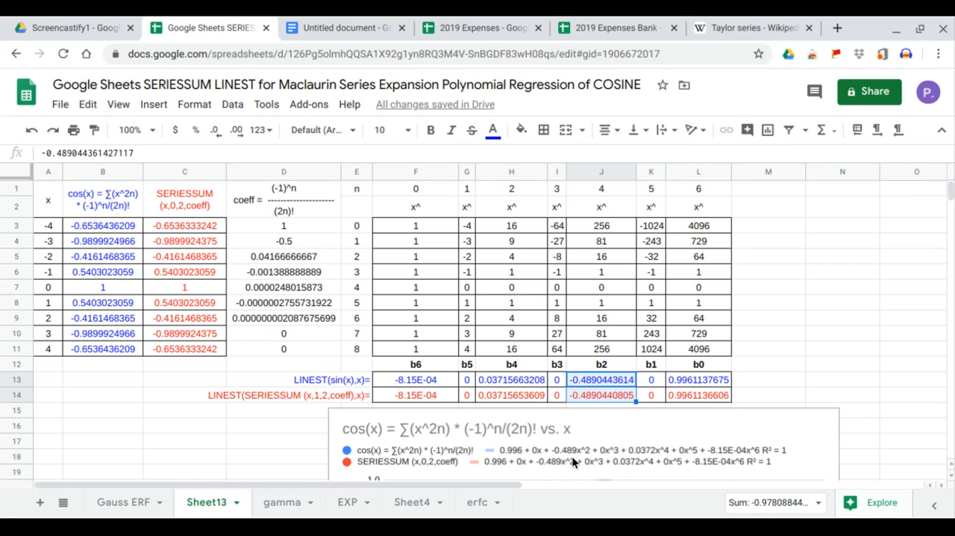
left_click_drag(559, 381, 533, 397)
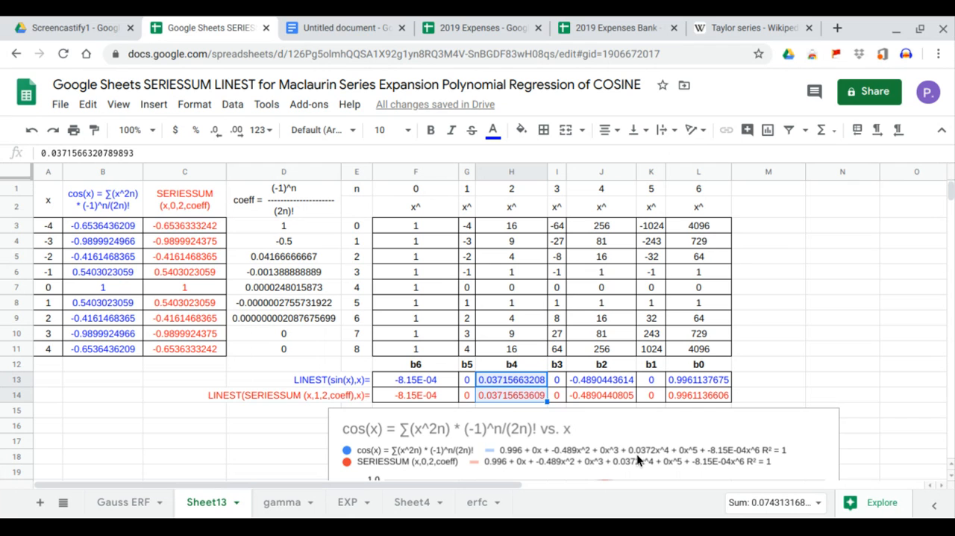
left_click(470, 396)
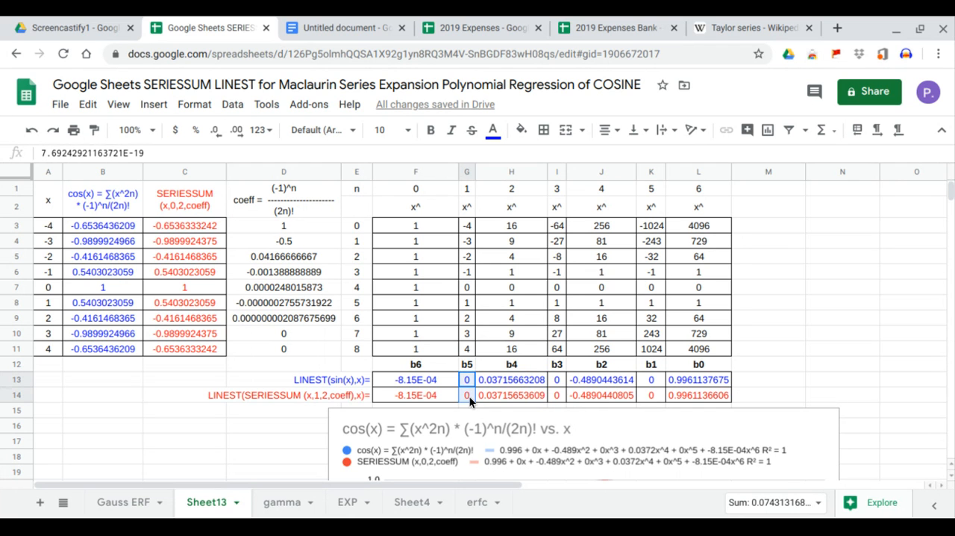
left_click(446, 377)
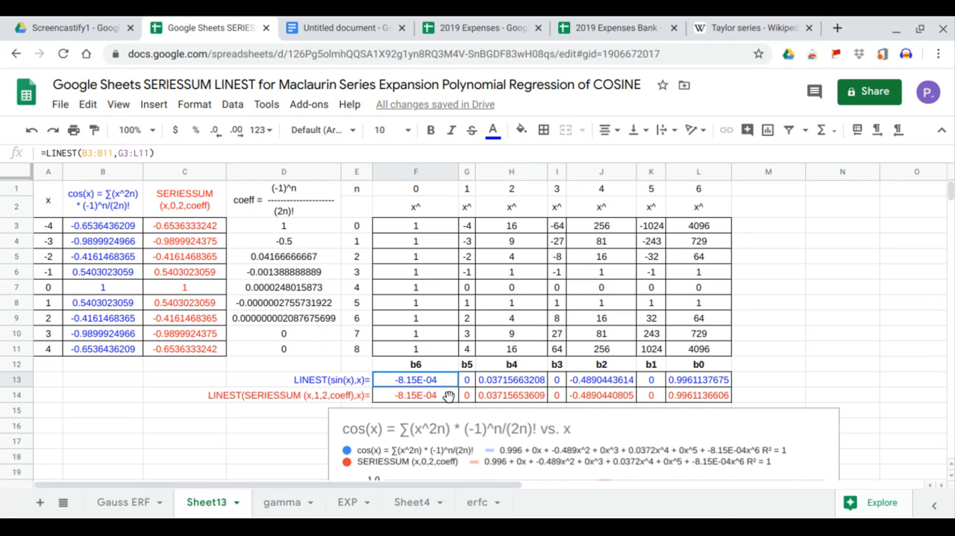
left_click_drag(446, 379, 444, 397)
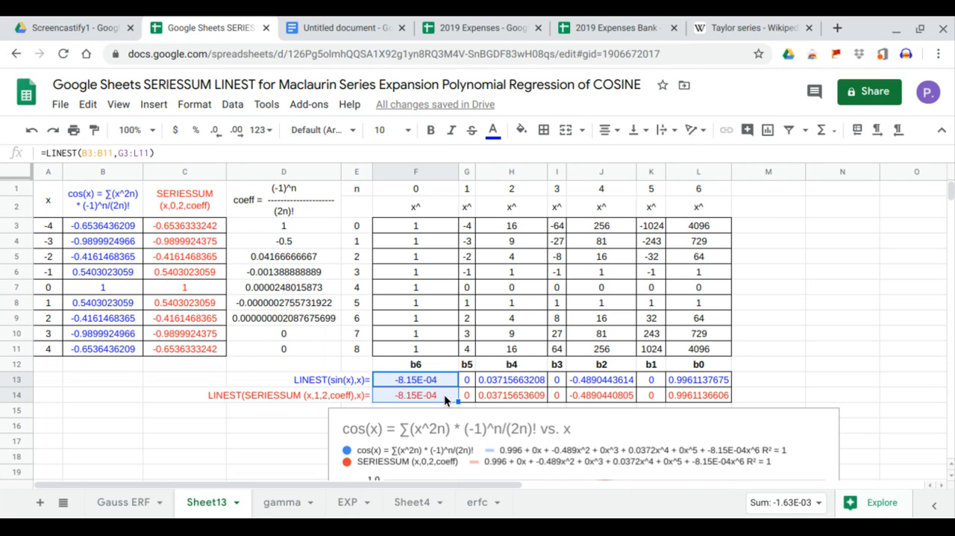